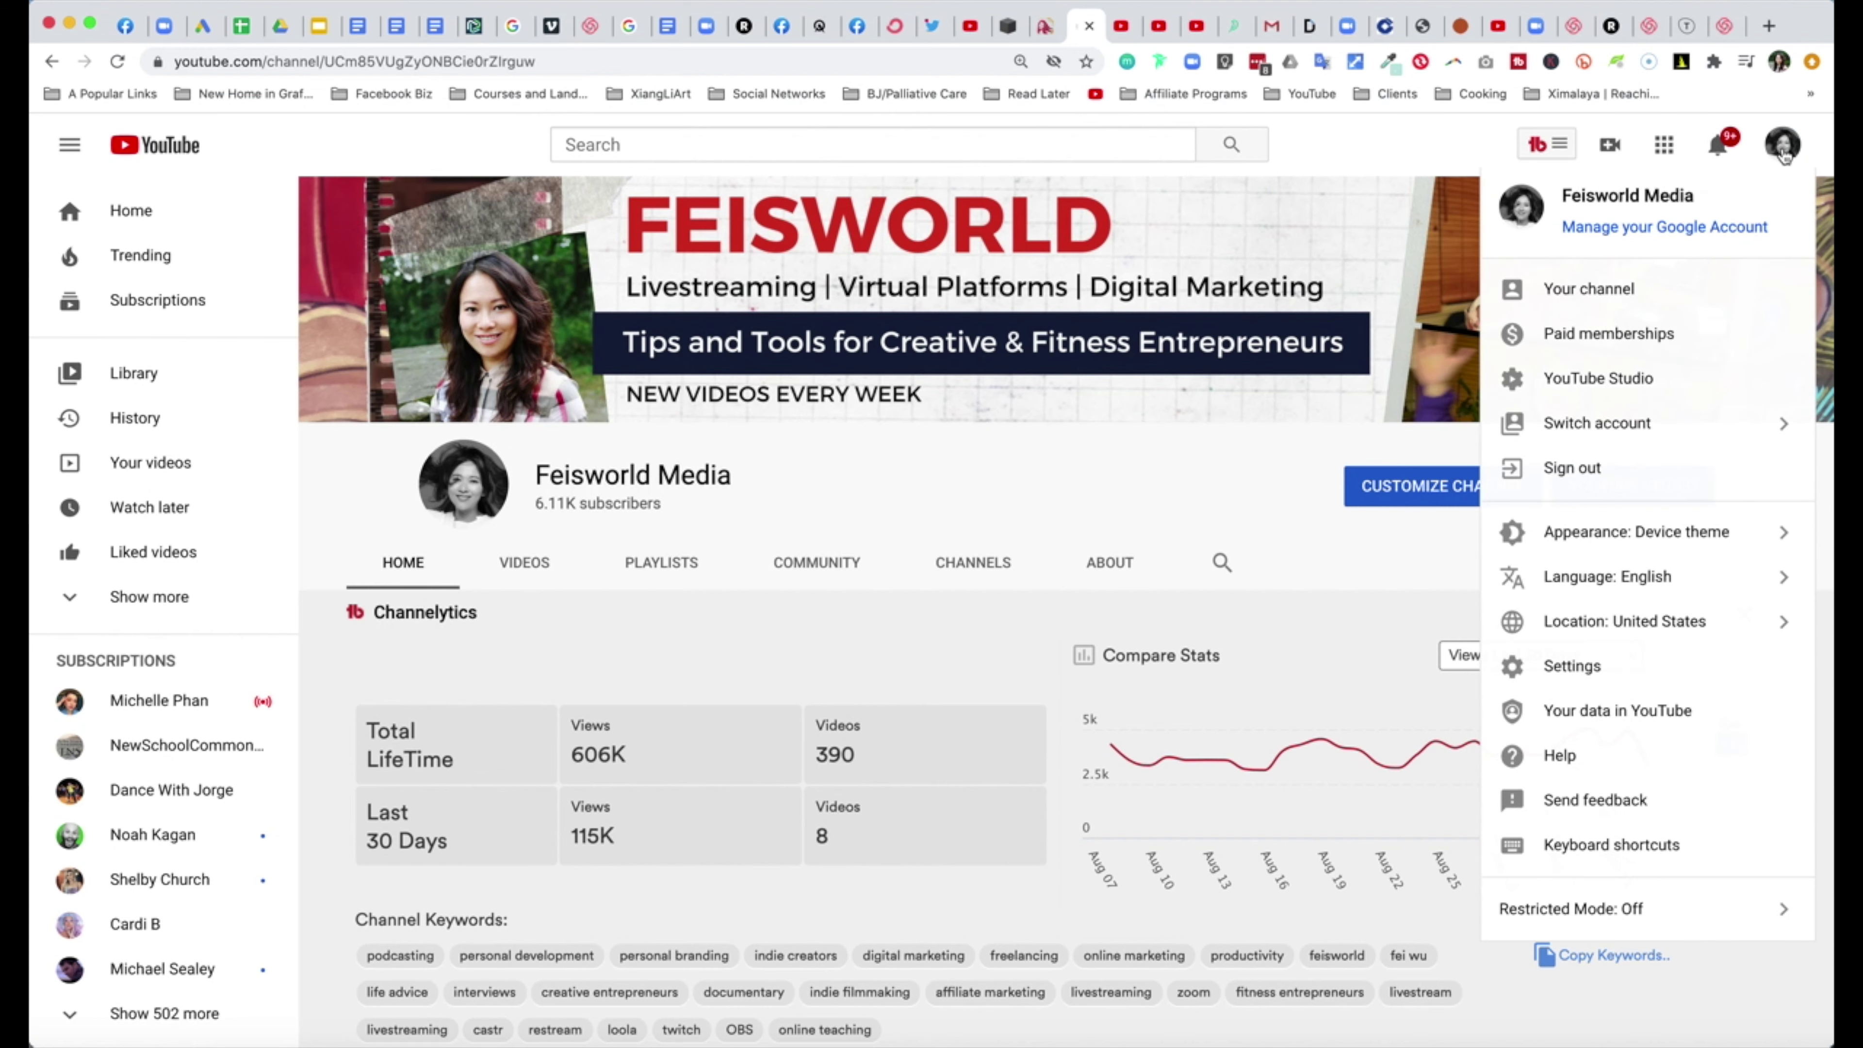
# Step: Open the channel's YouTube Studio dashboard from the profile avatar menu, showing 6,115 subscribers
pyautogui.click(1709, 396)
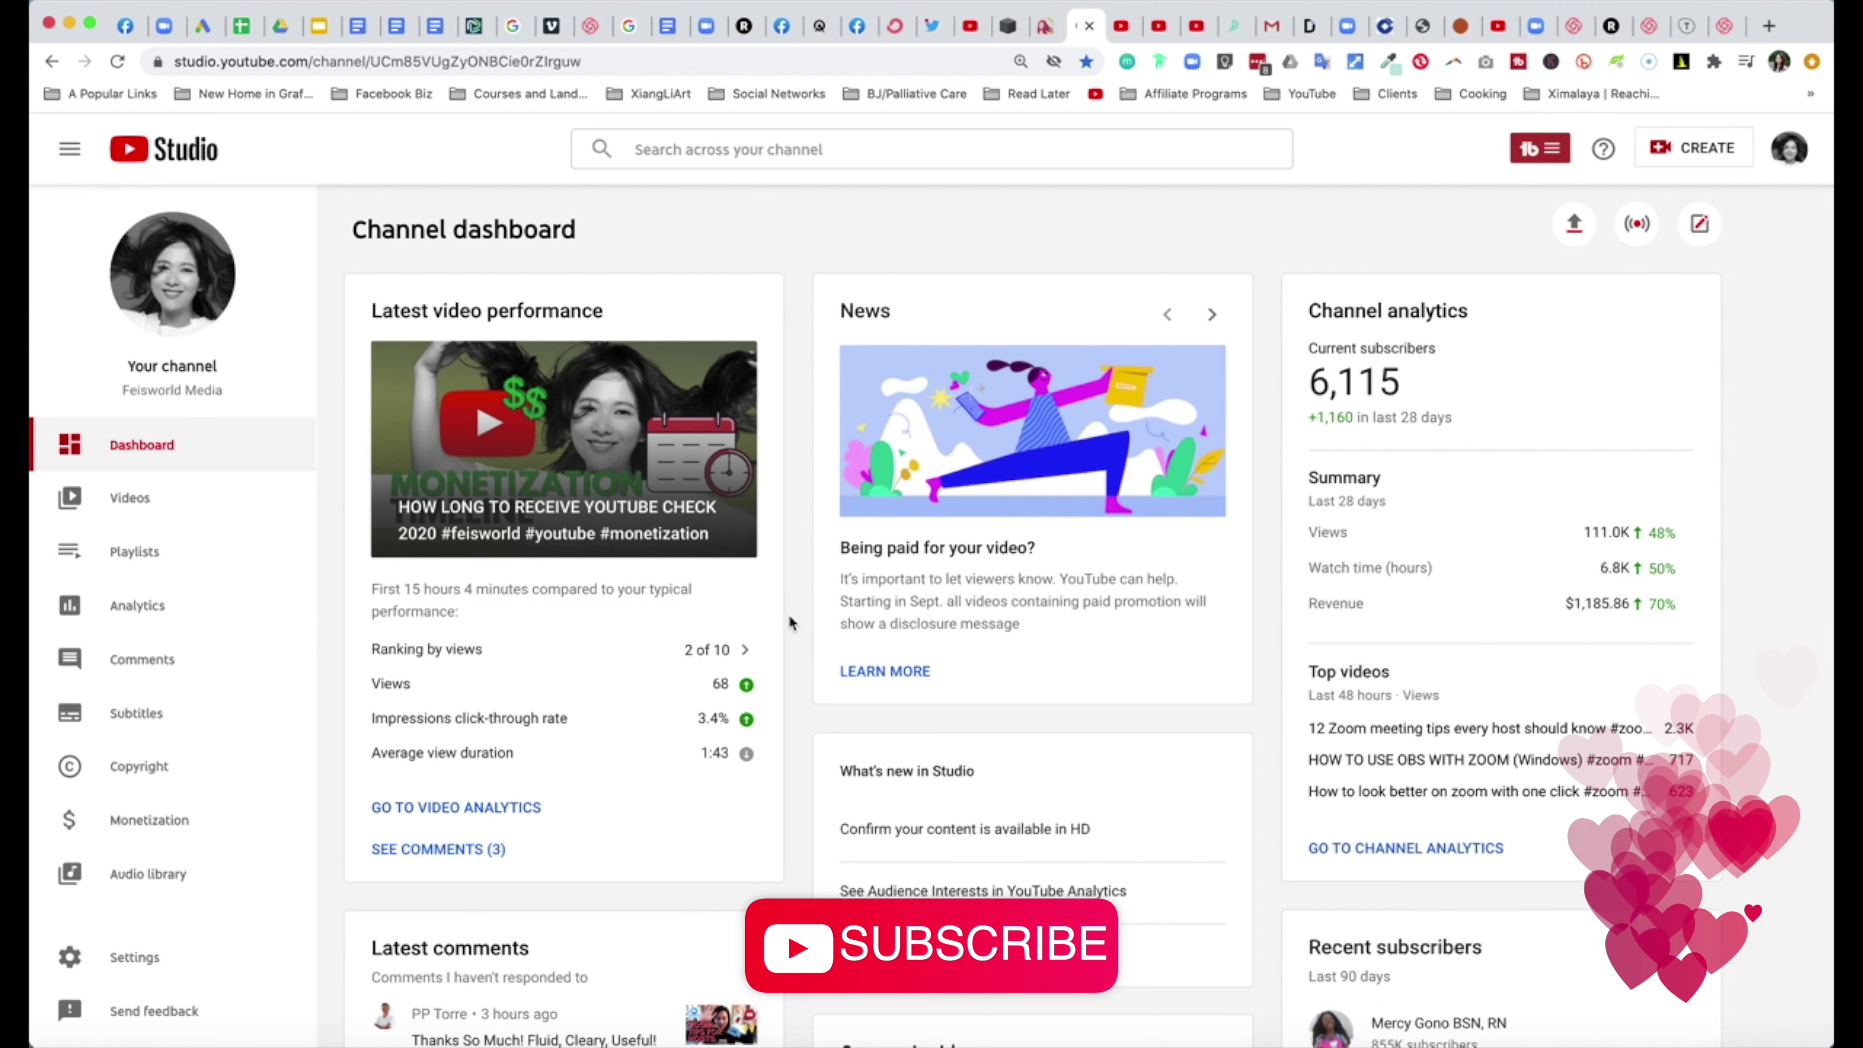
pyautogui.moveTo(682, 712)
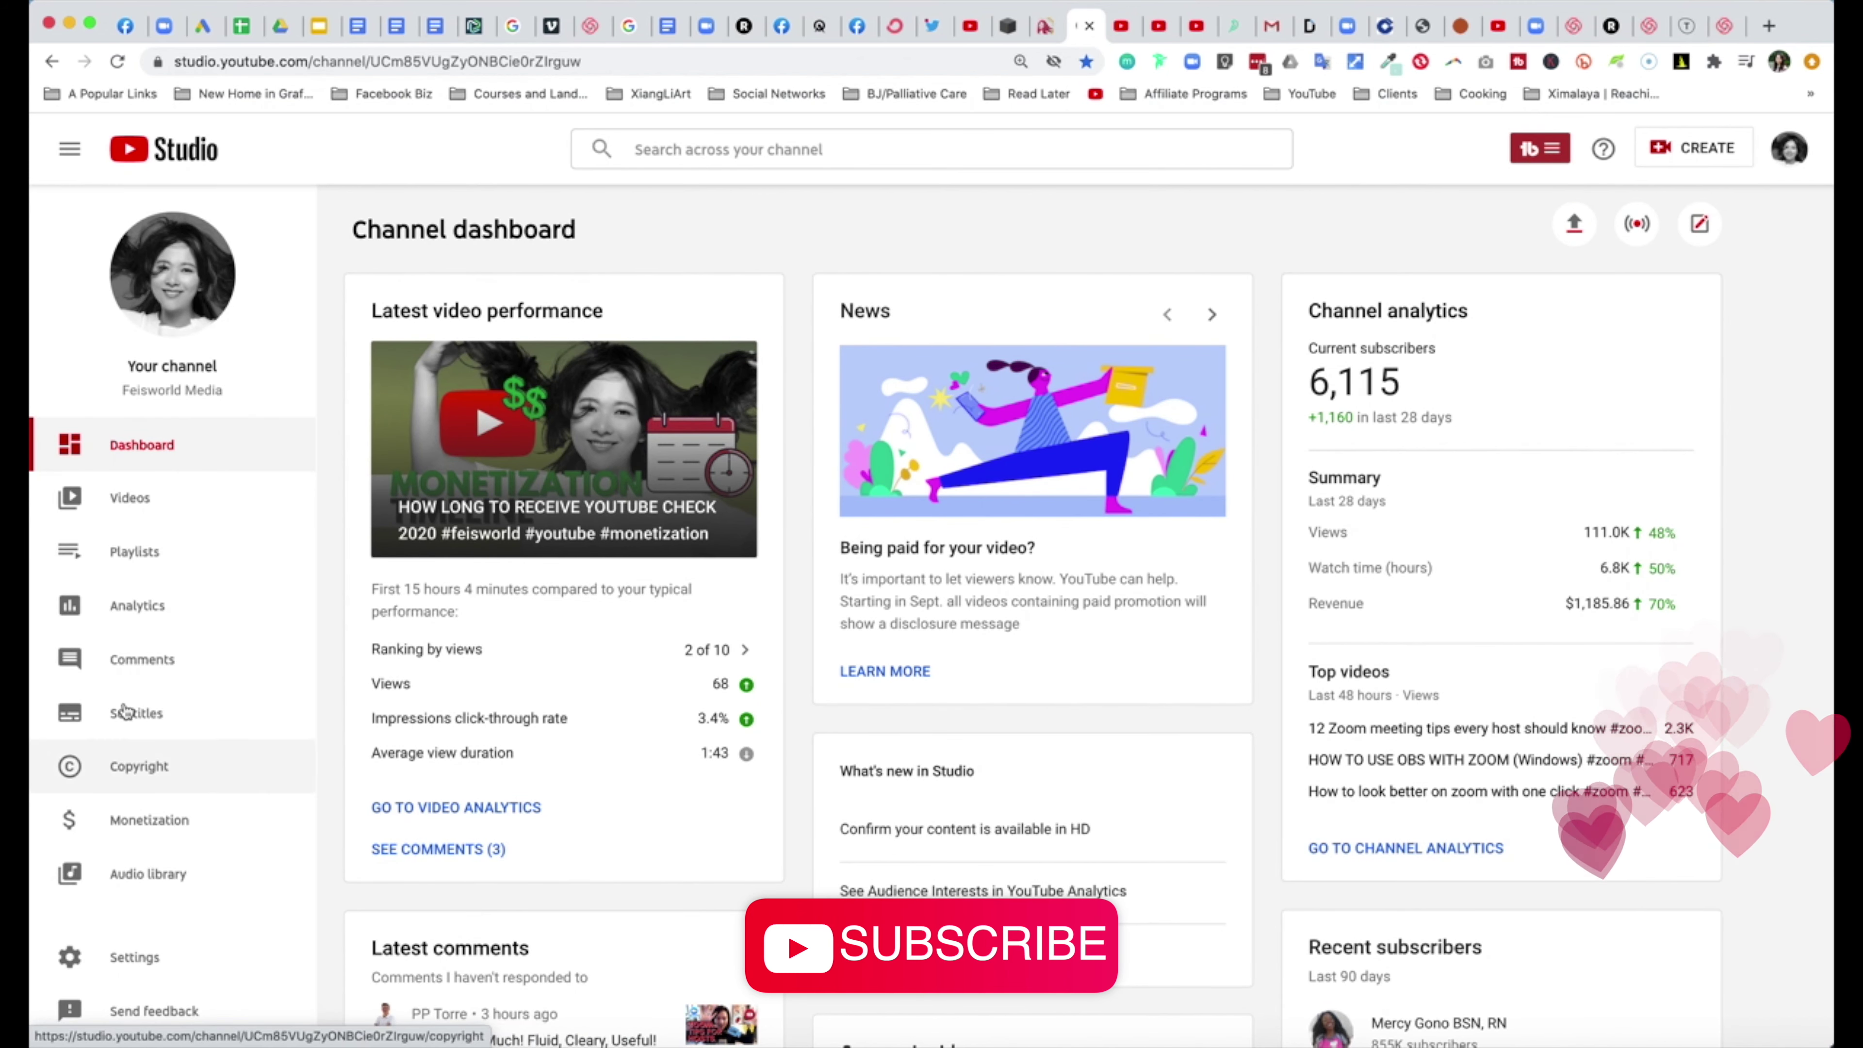
# Step: Open Channel analytics and scroll its Overview: 111.0K views, 6.8K watch hours, $1,185.86 revenue
pyautogui.click(153, 609)
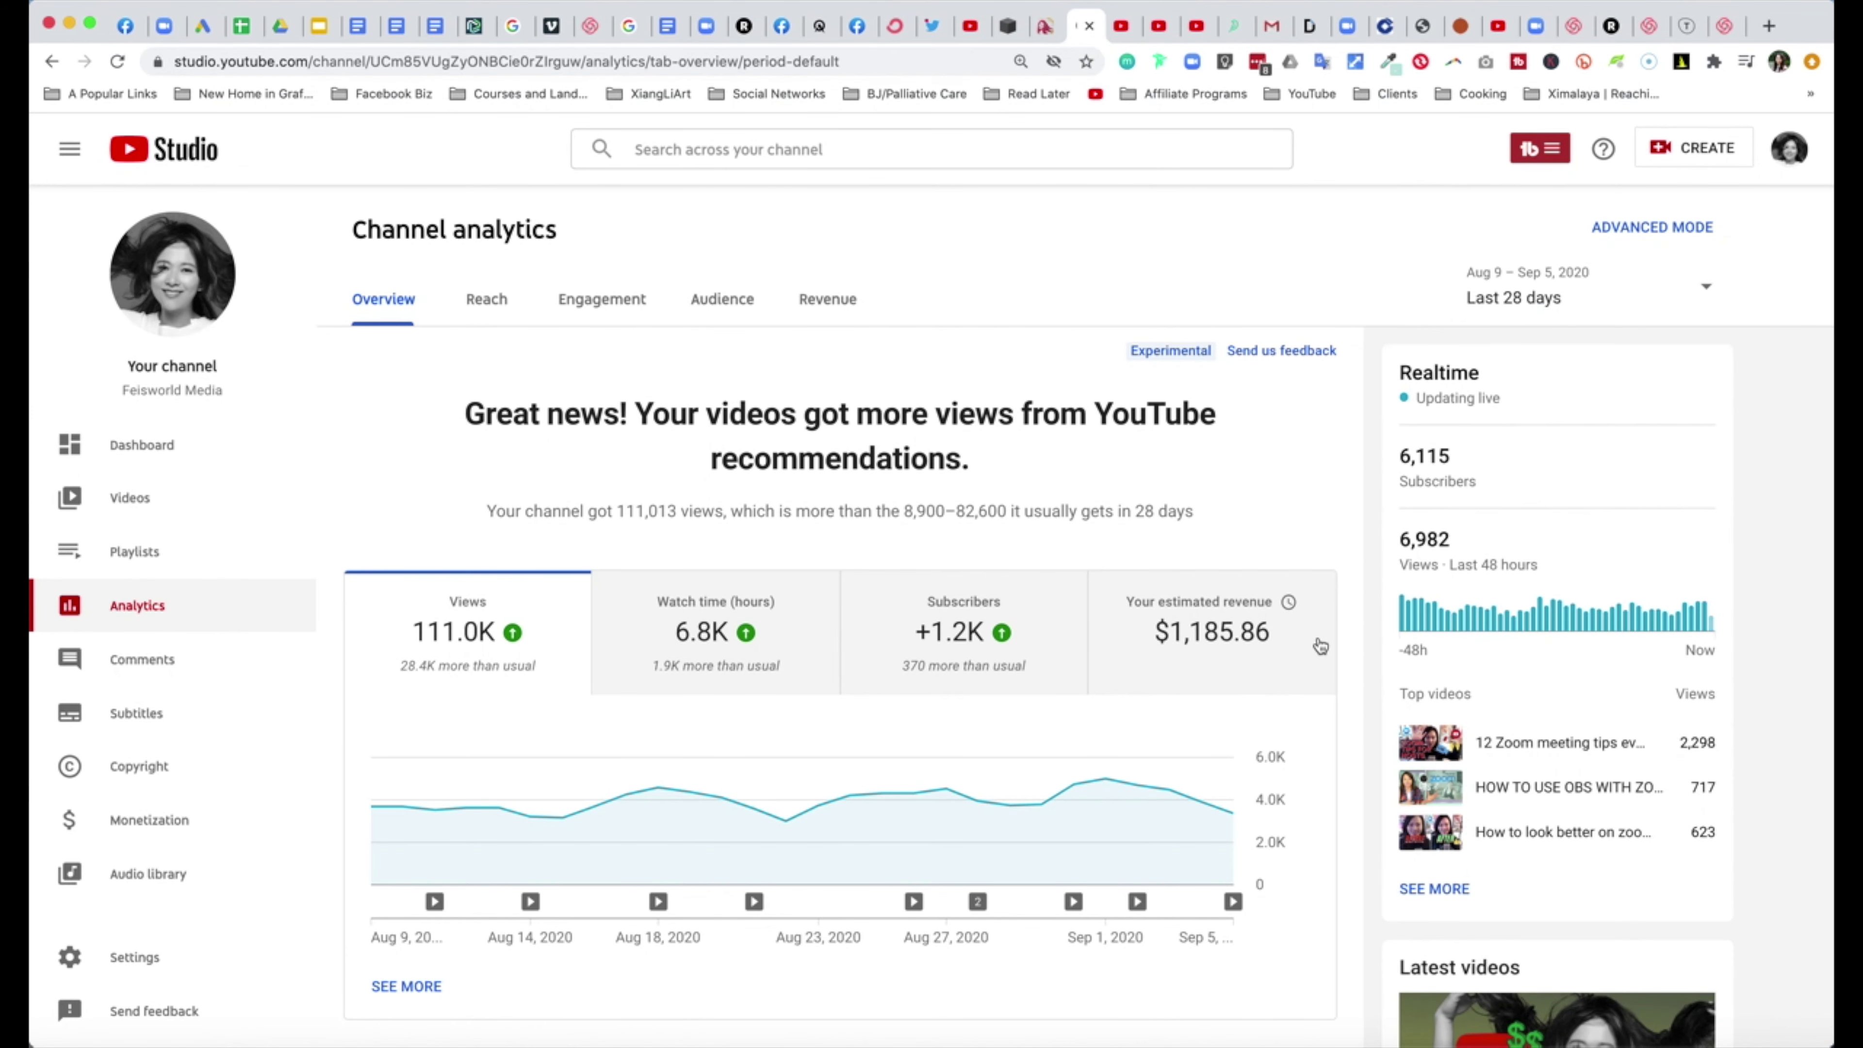
pyautogui.click(1233, 900)
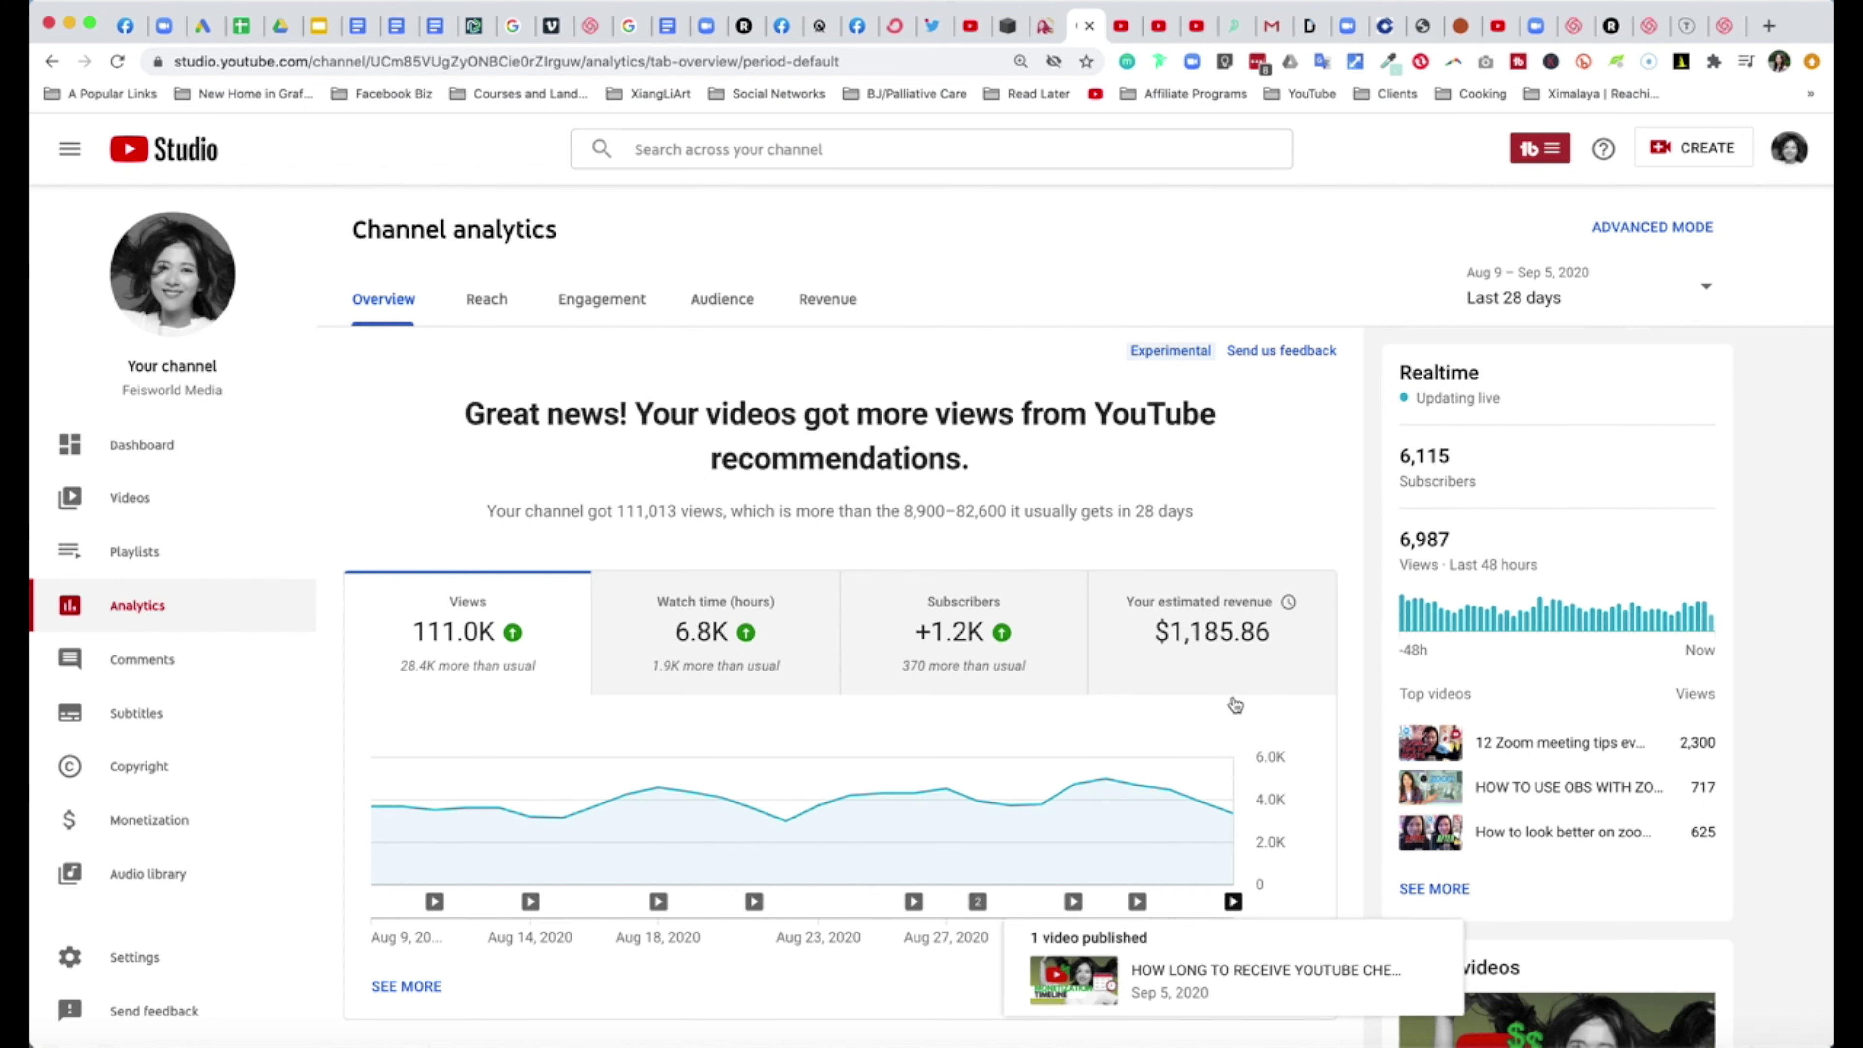
pyautogui.scroll(-3, 1334, 728)
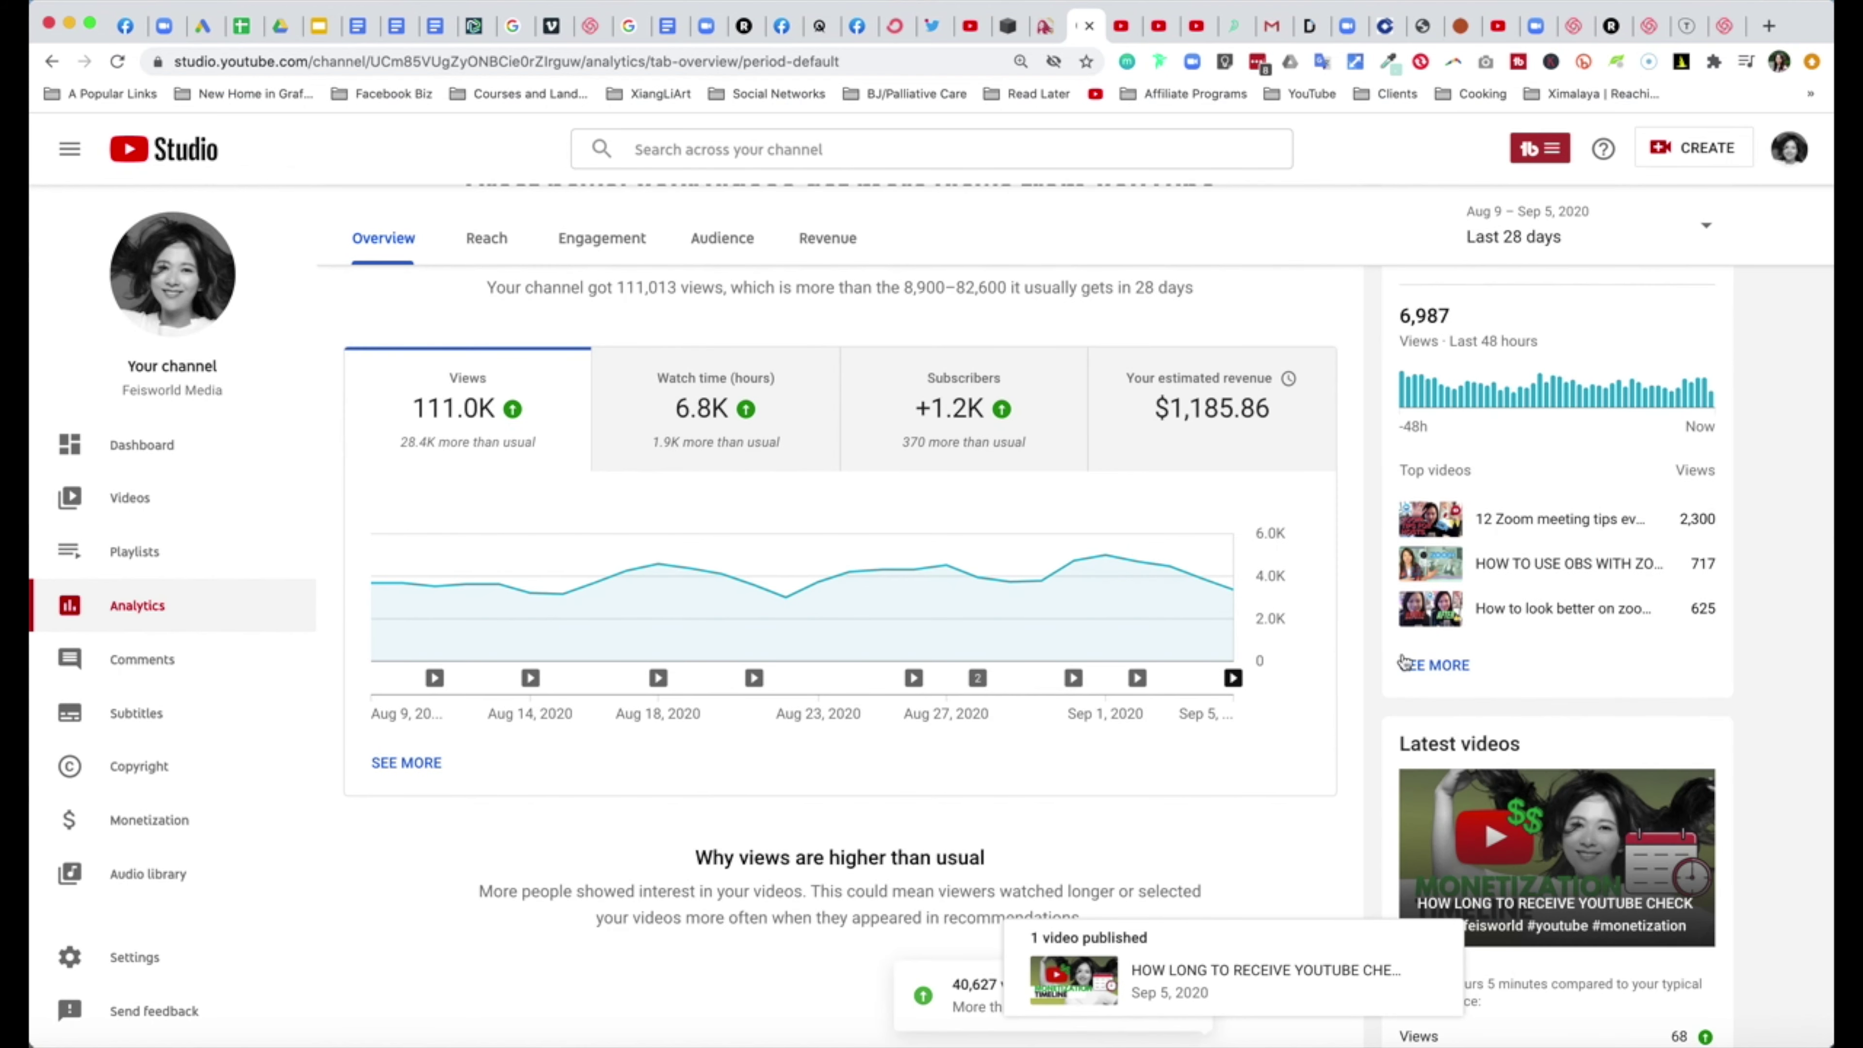
pyautogui.click(827, 238)
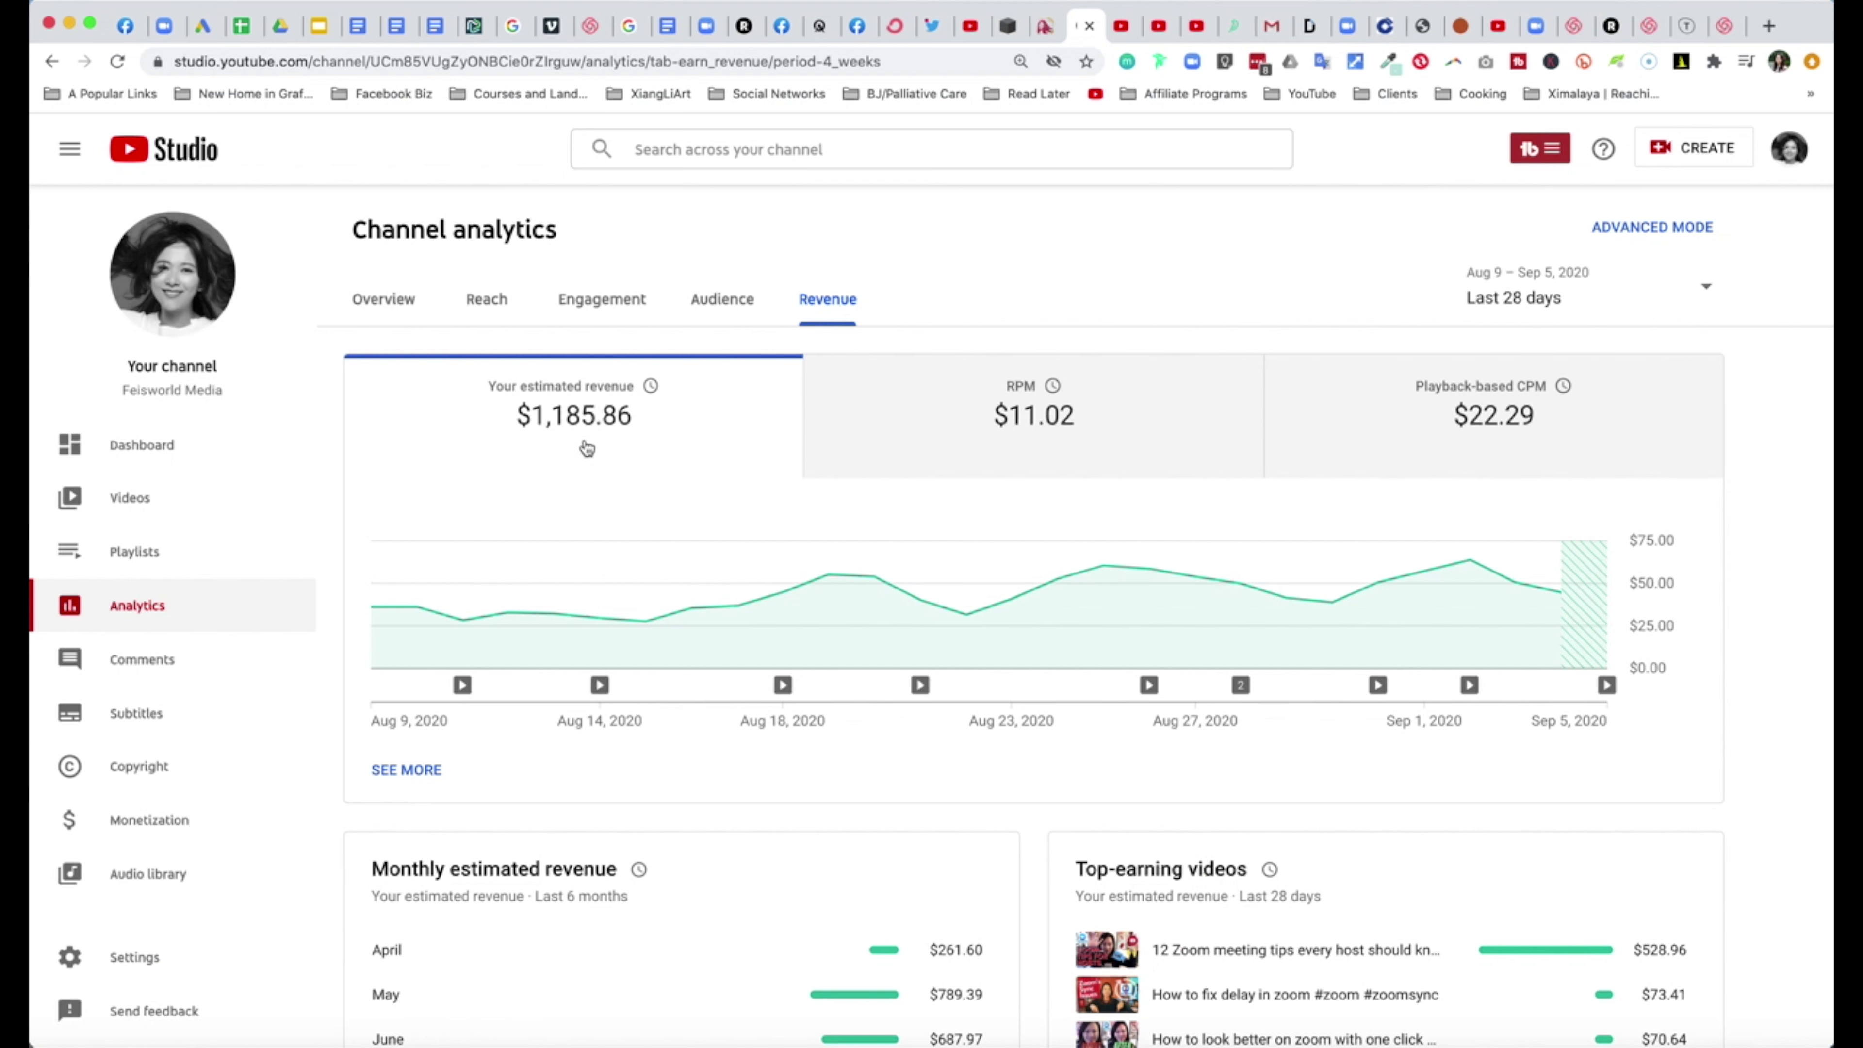
pyautogui.moveTo(653, 389)
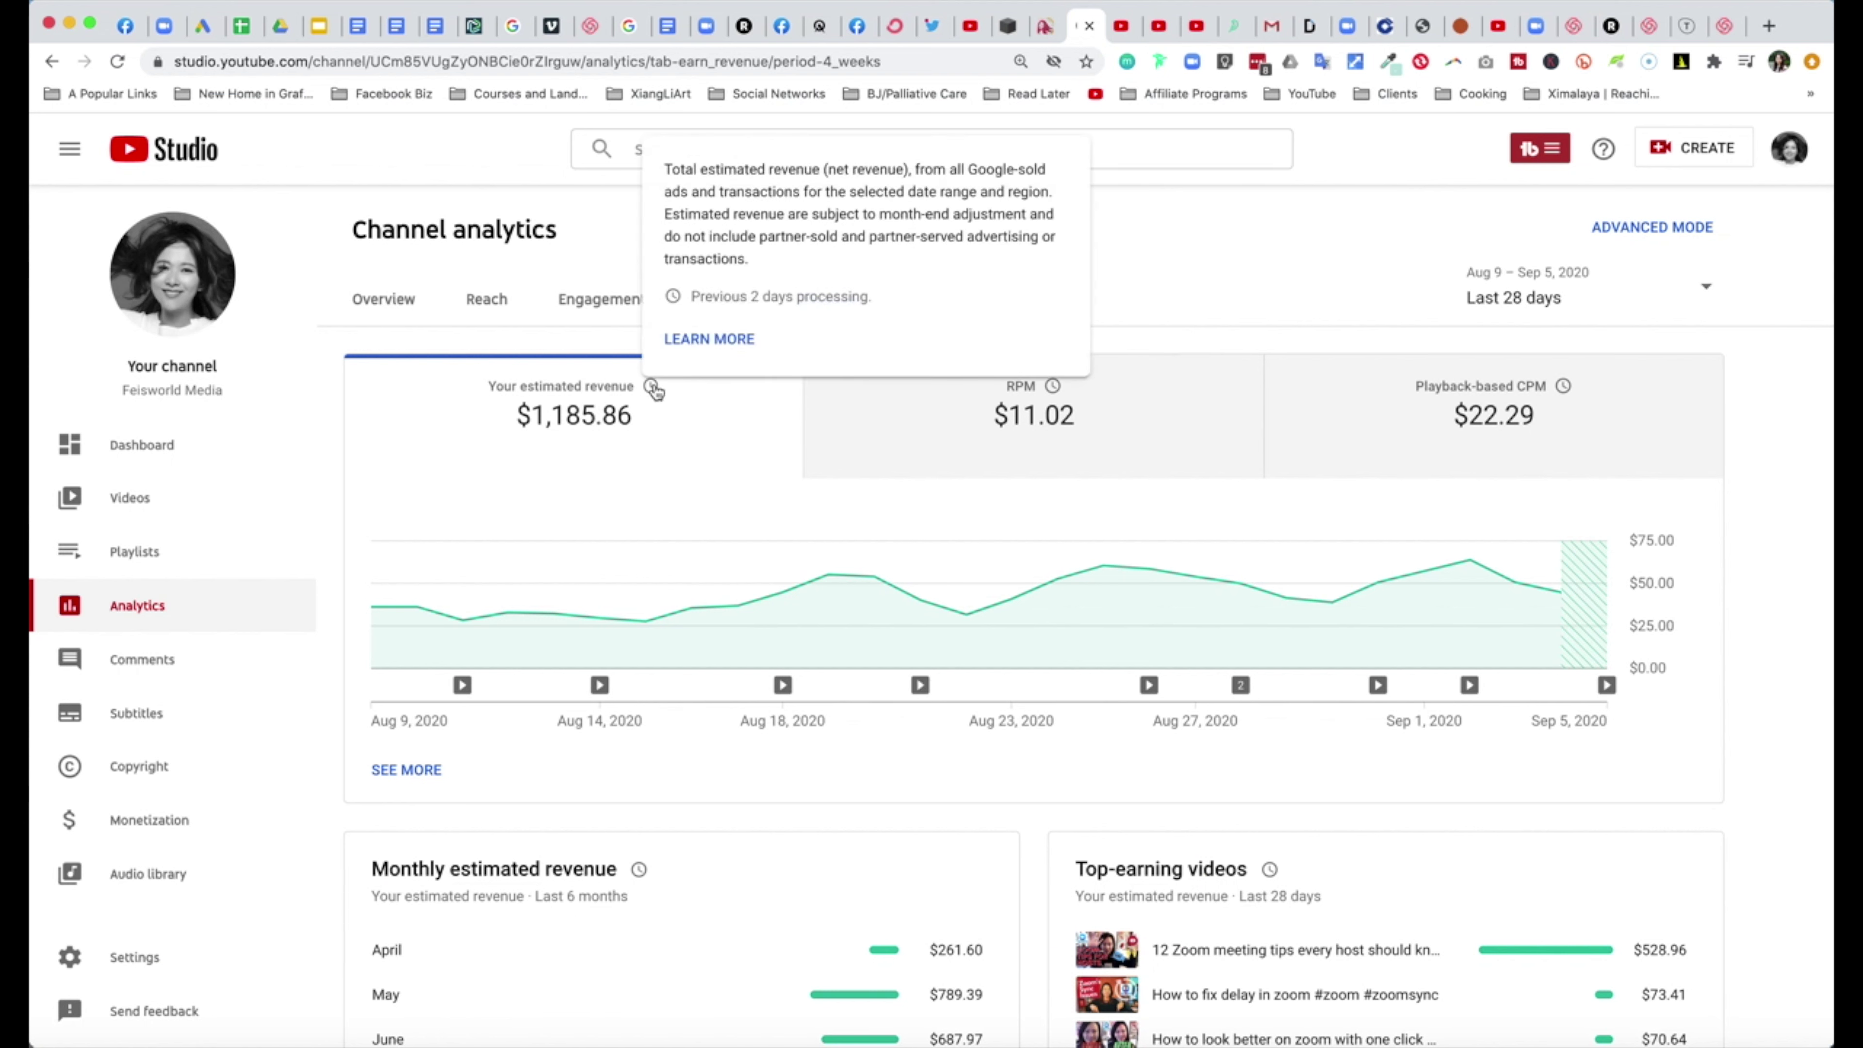
pyautogui.scroll(-5, 978, 628)
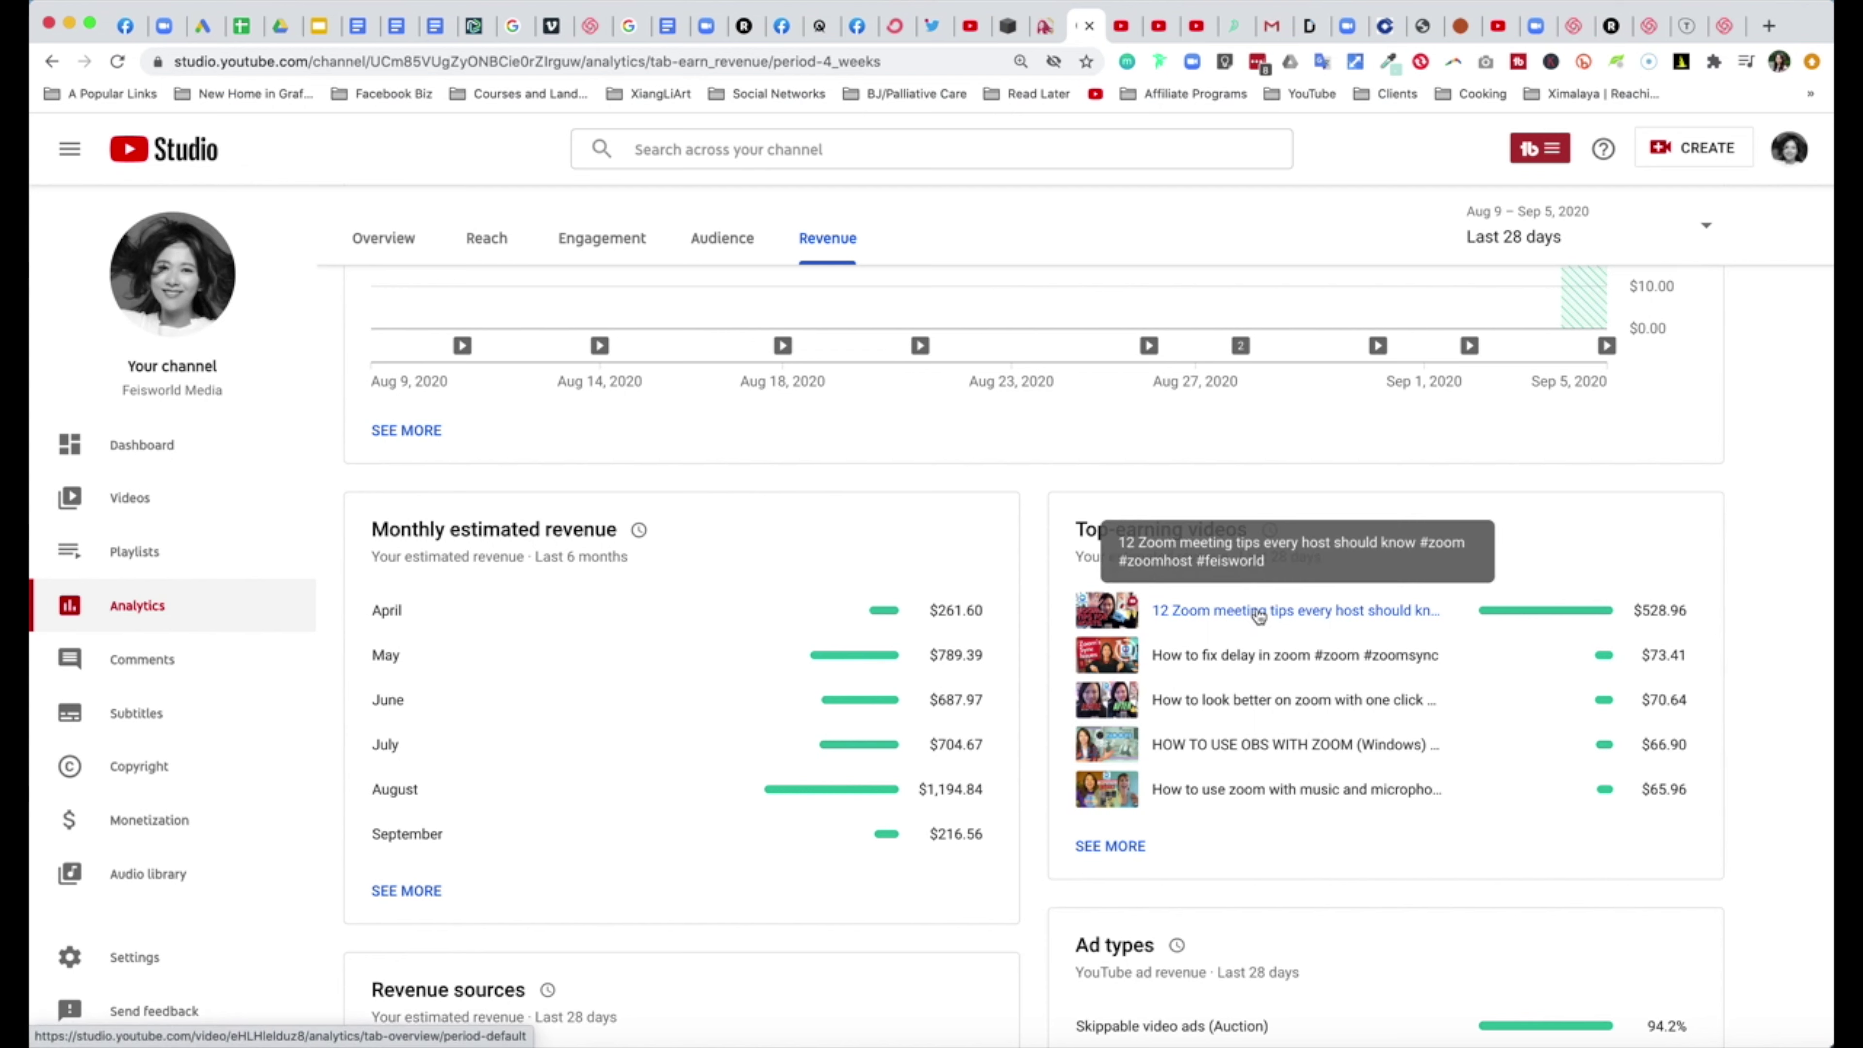
pyautogui.scroll(-5, 973, 723)
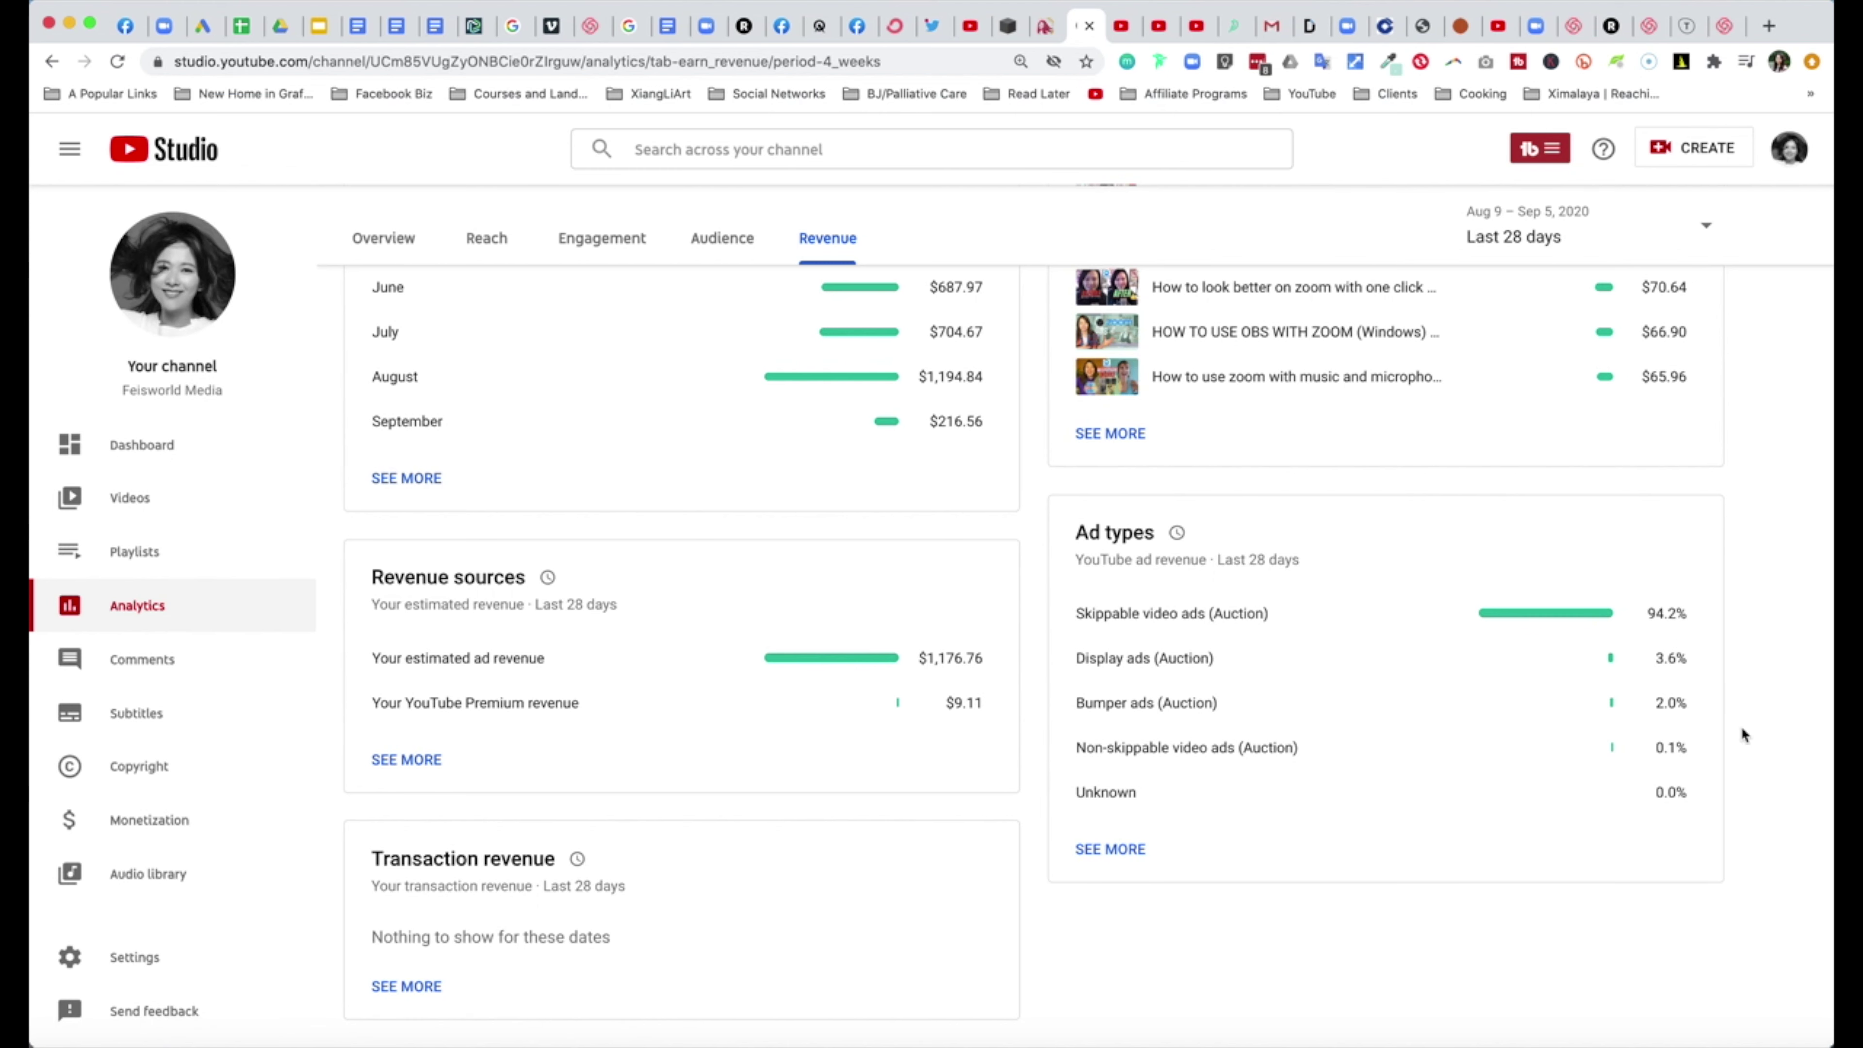
pyautogui.moveTo(1177, 628)
pyautogui.click(345, 295)
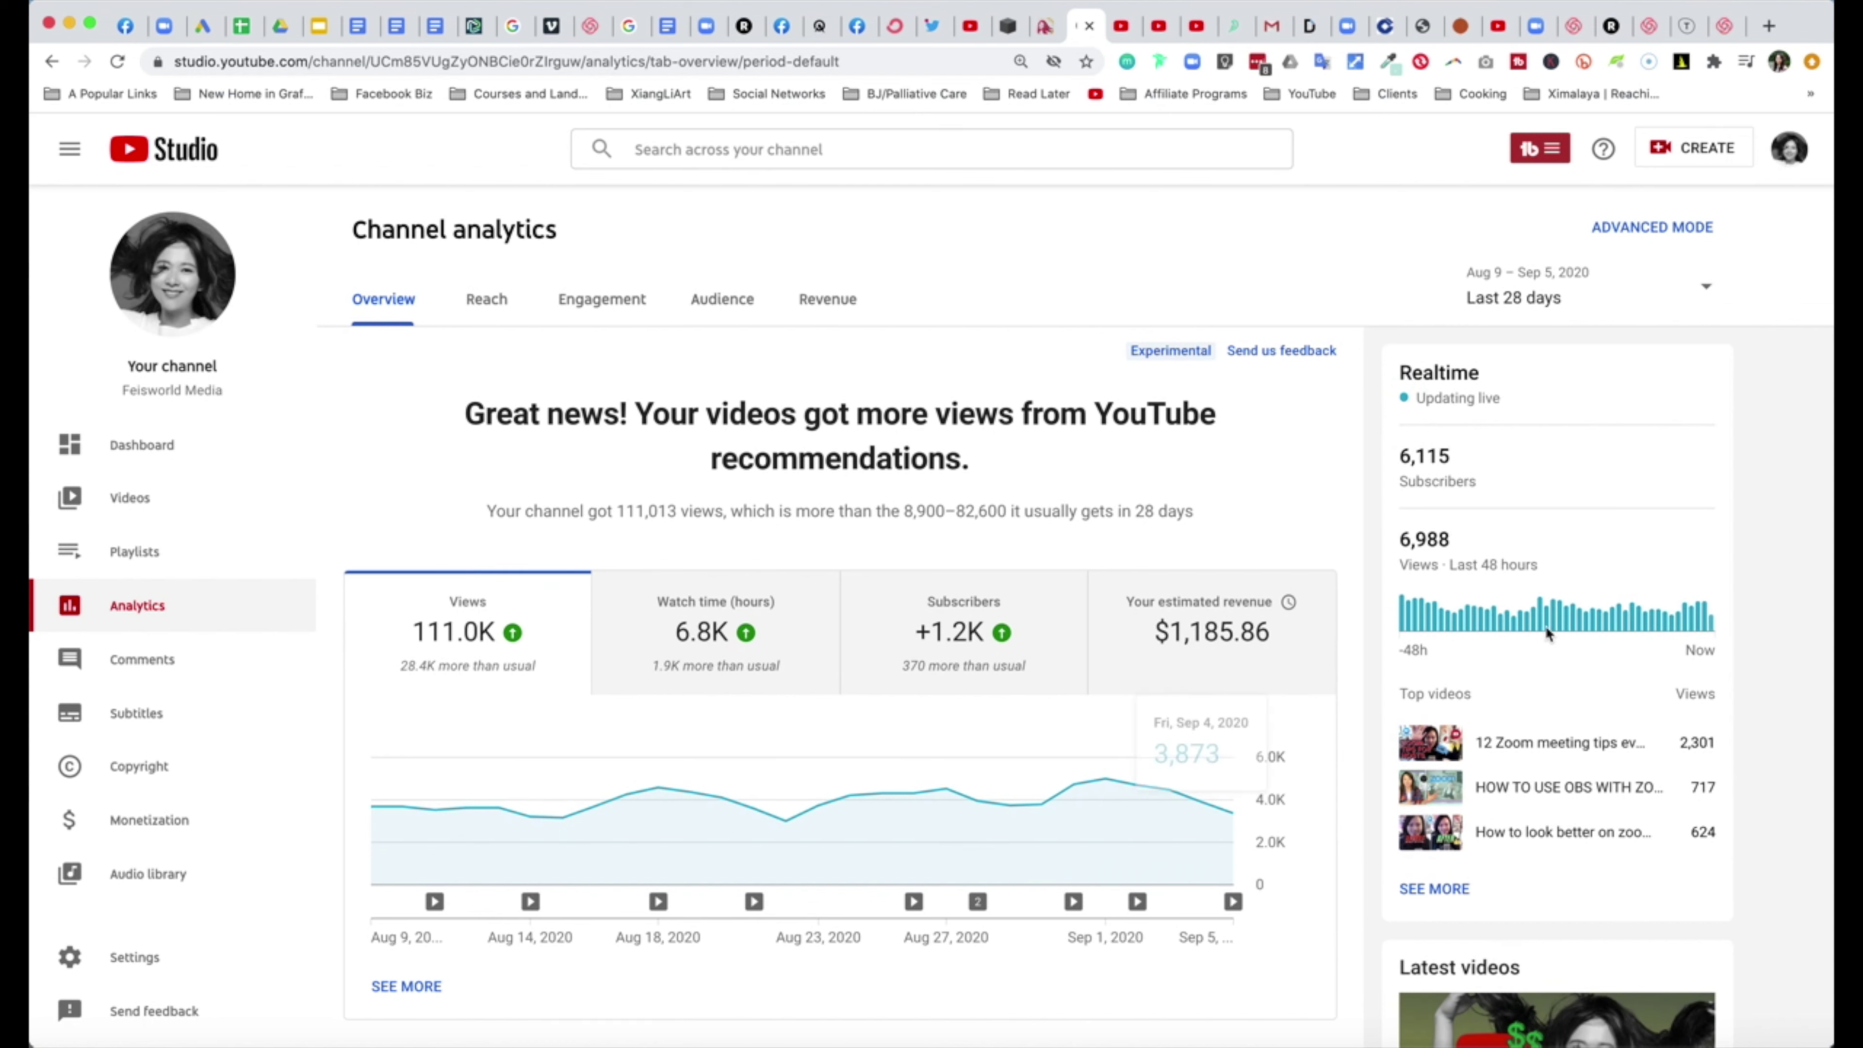
pyautogui.click(1650, 289)
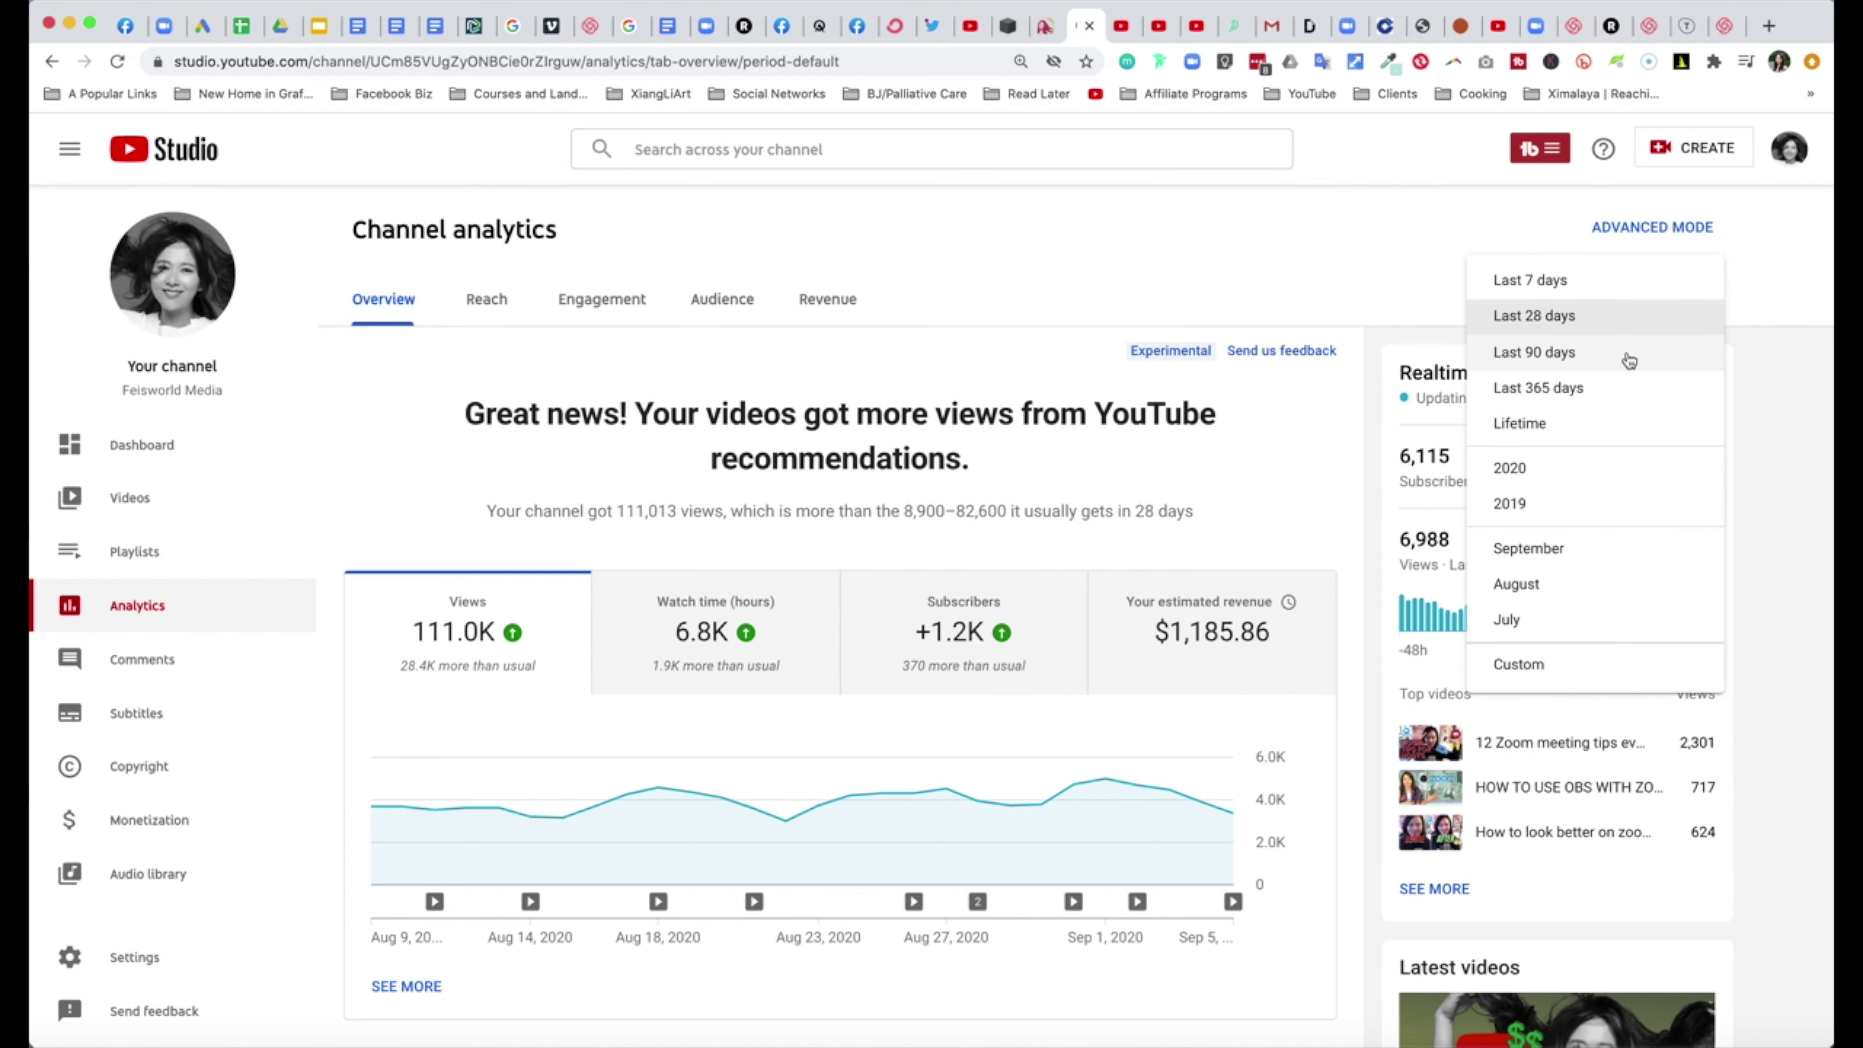
# Step: Set the analytics overview date range to Last 90 days
pyautogui.click(1630, 356)
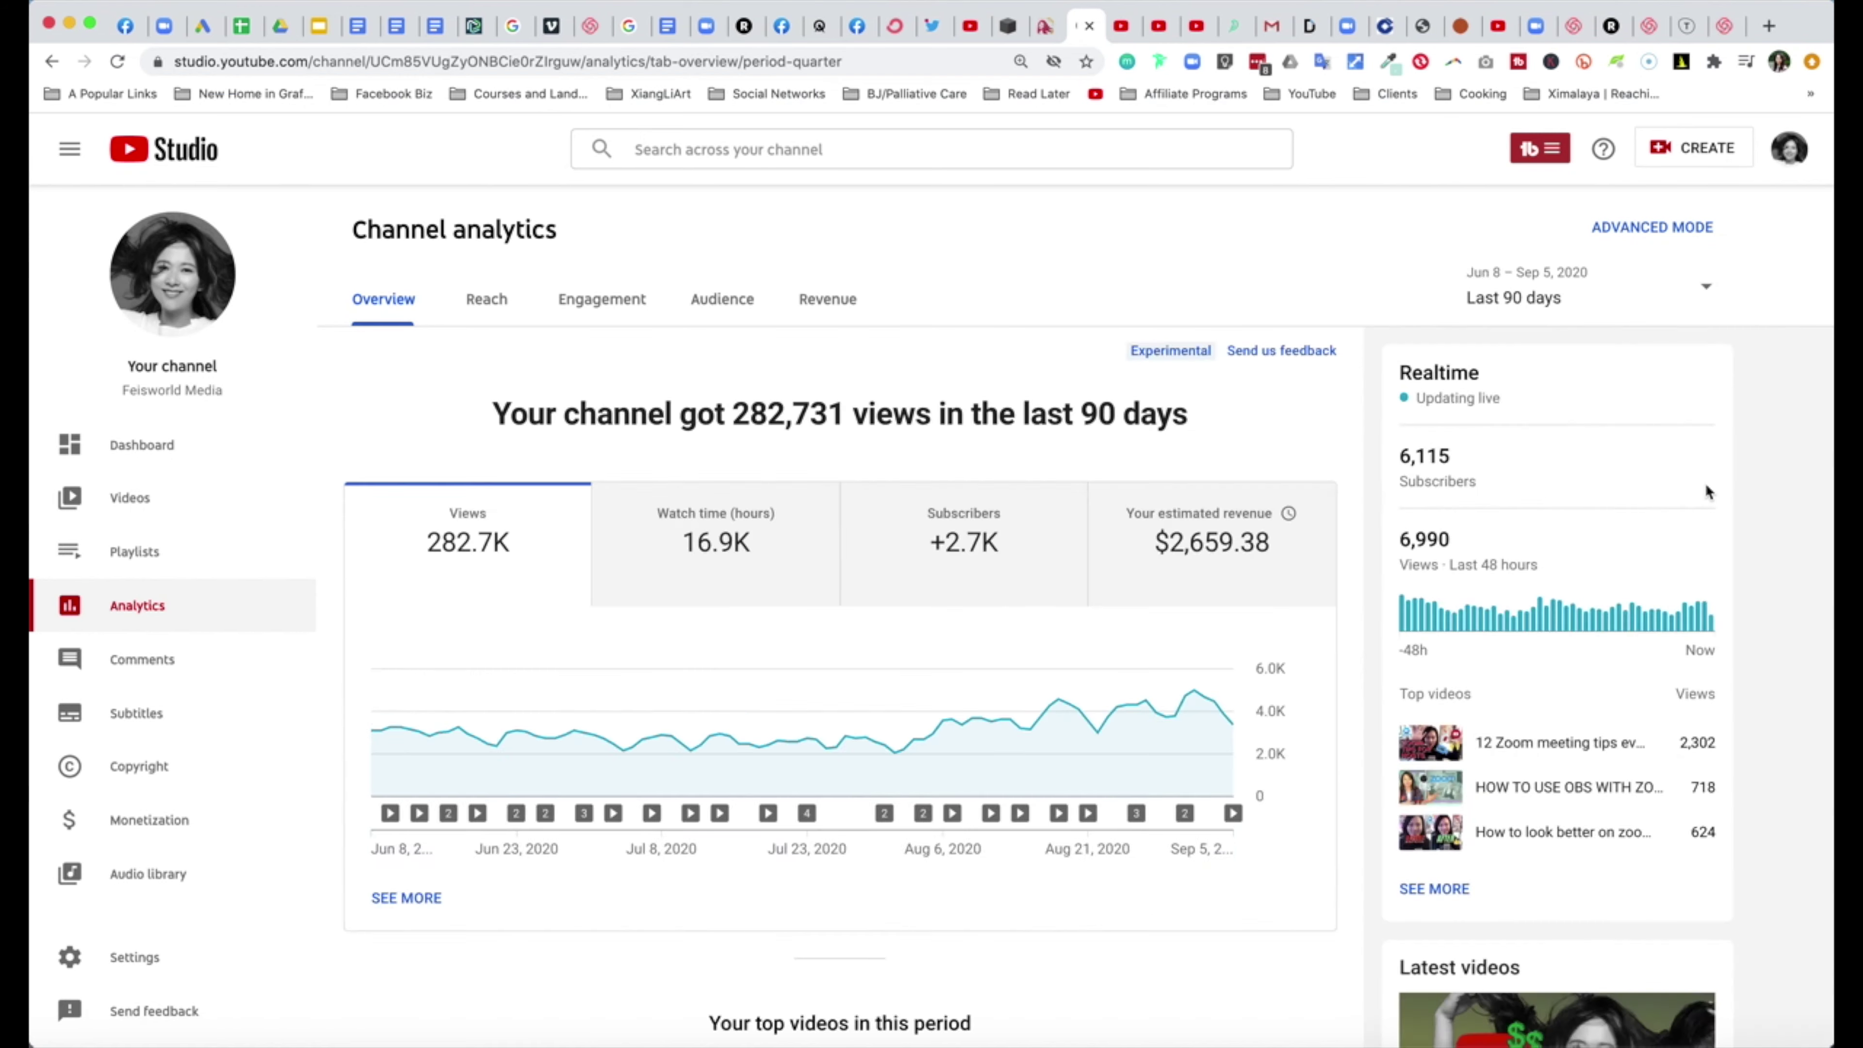
pyautogui.click(786, 535)
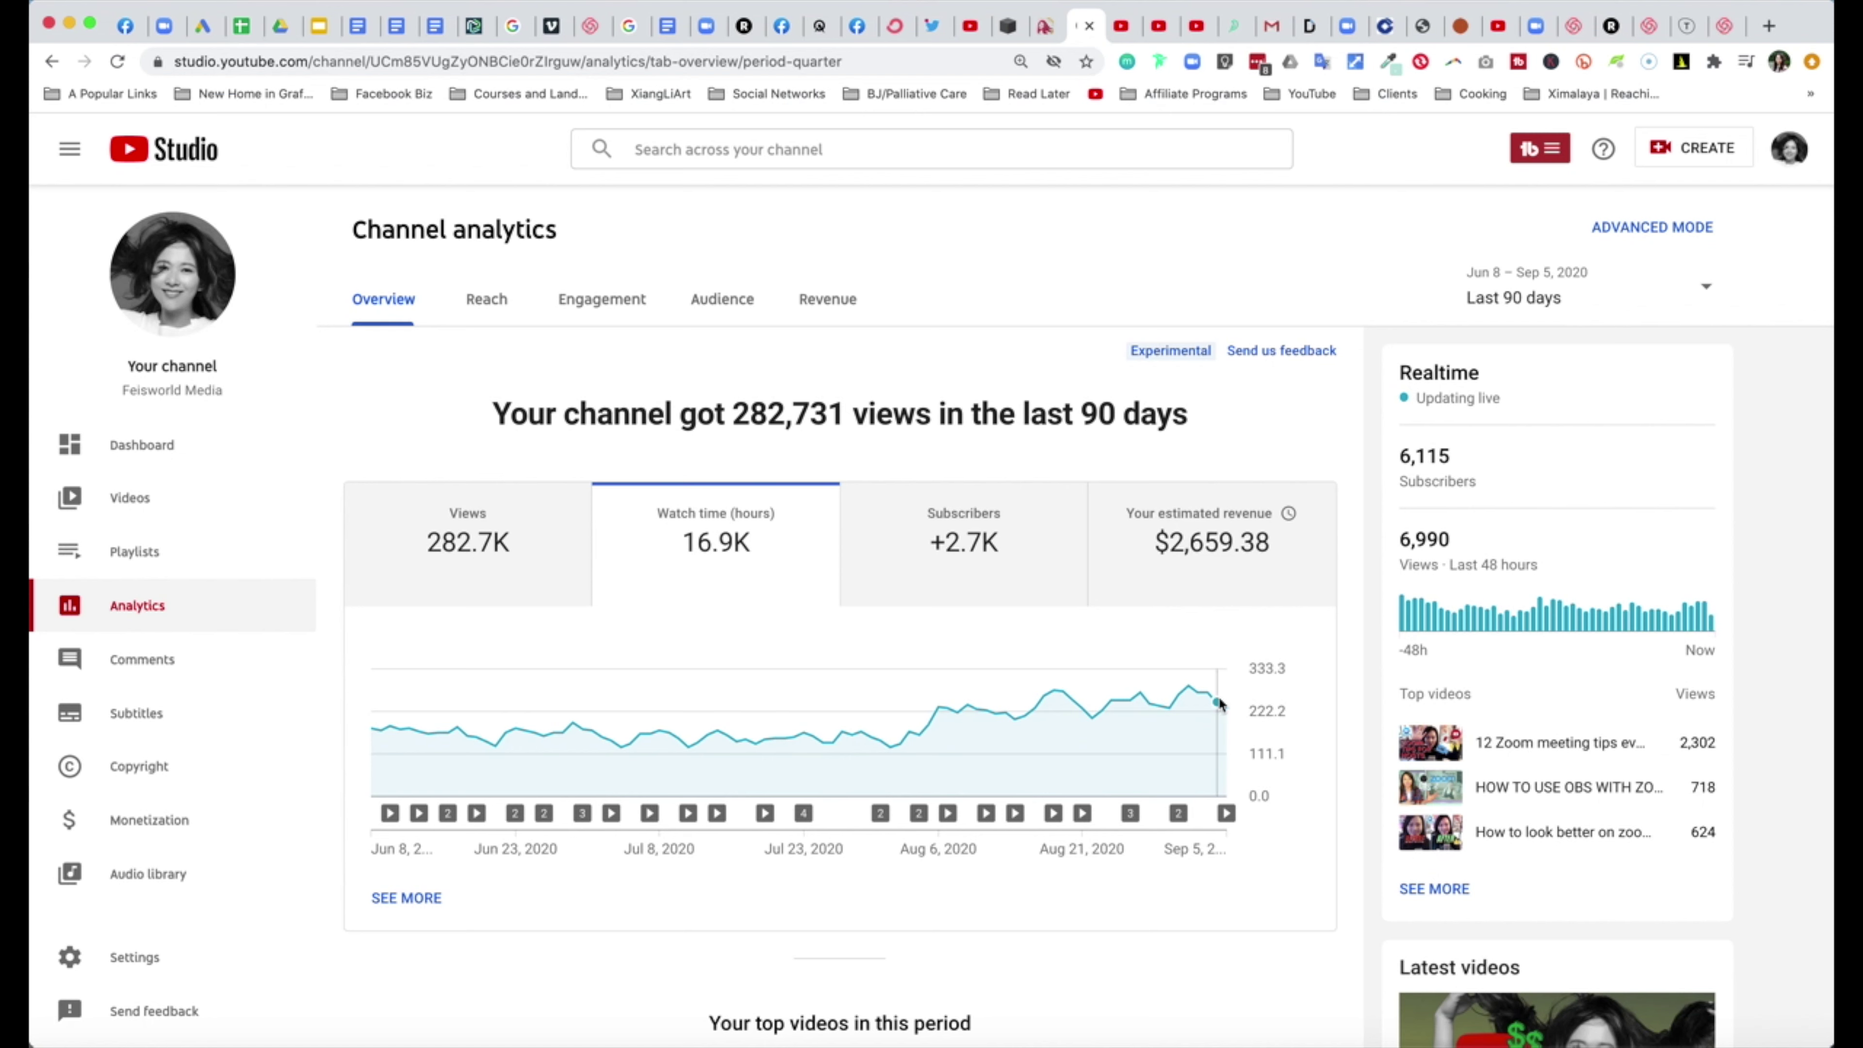
# Step: Scroll down the overview toward the top videos list
pyautogui.moveTo(1189, 693)
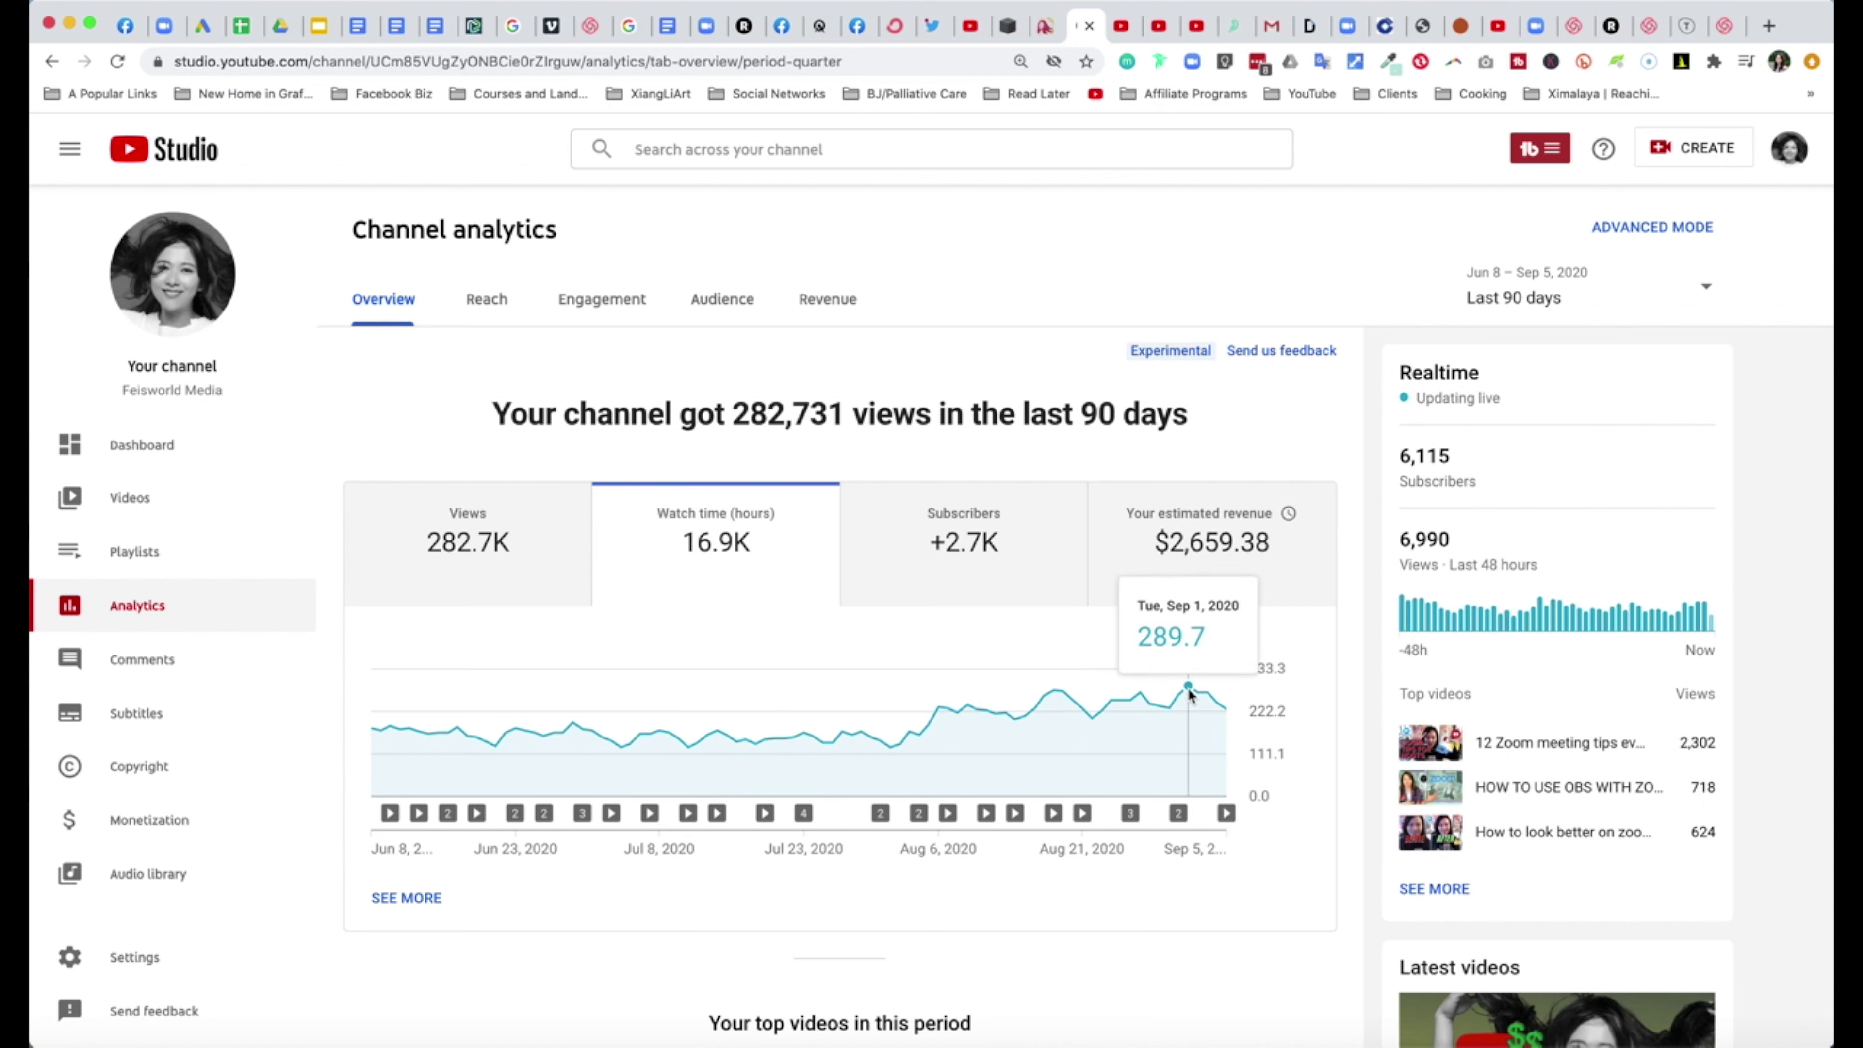
pyautogui.click(1706, 286)
pyautogui.click(1526, 331)
pyautogui.scroll(-12, 953, 661)
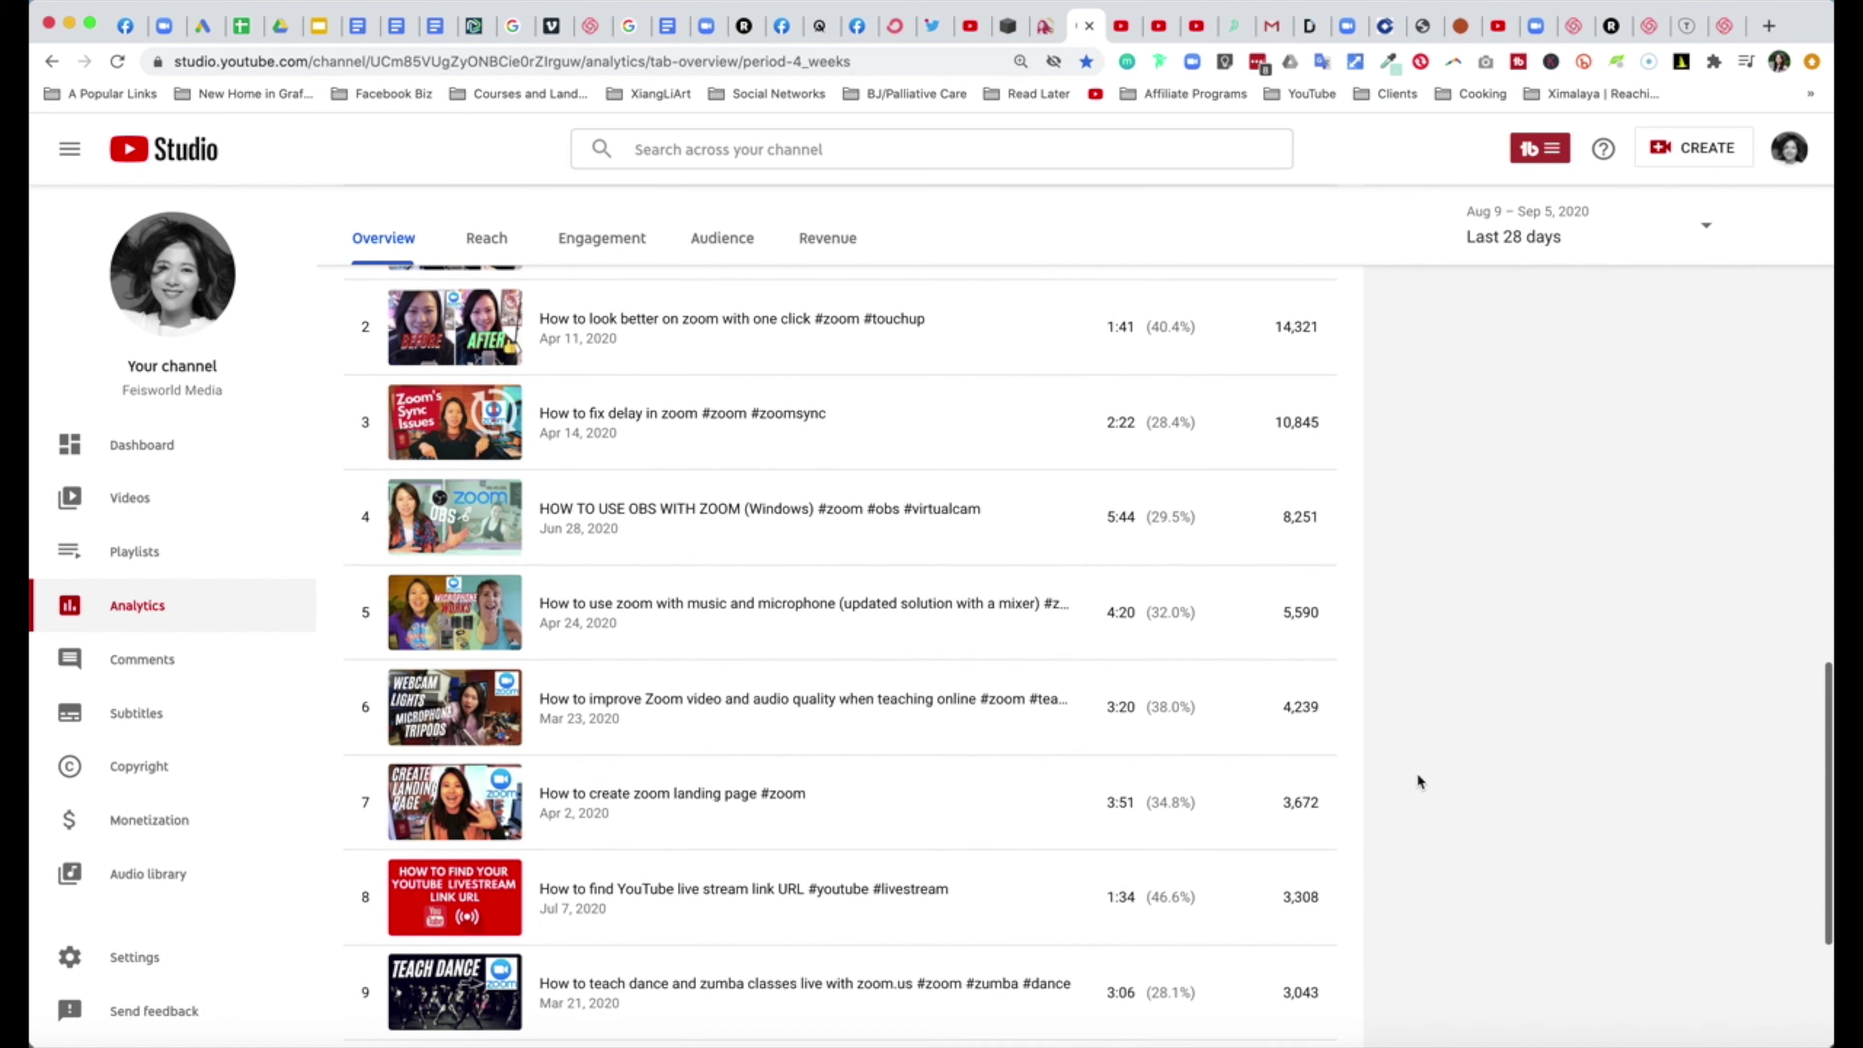
pyautogui.scroll(-1, 1417, 781)
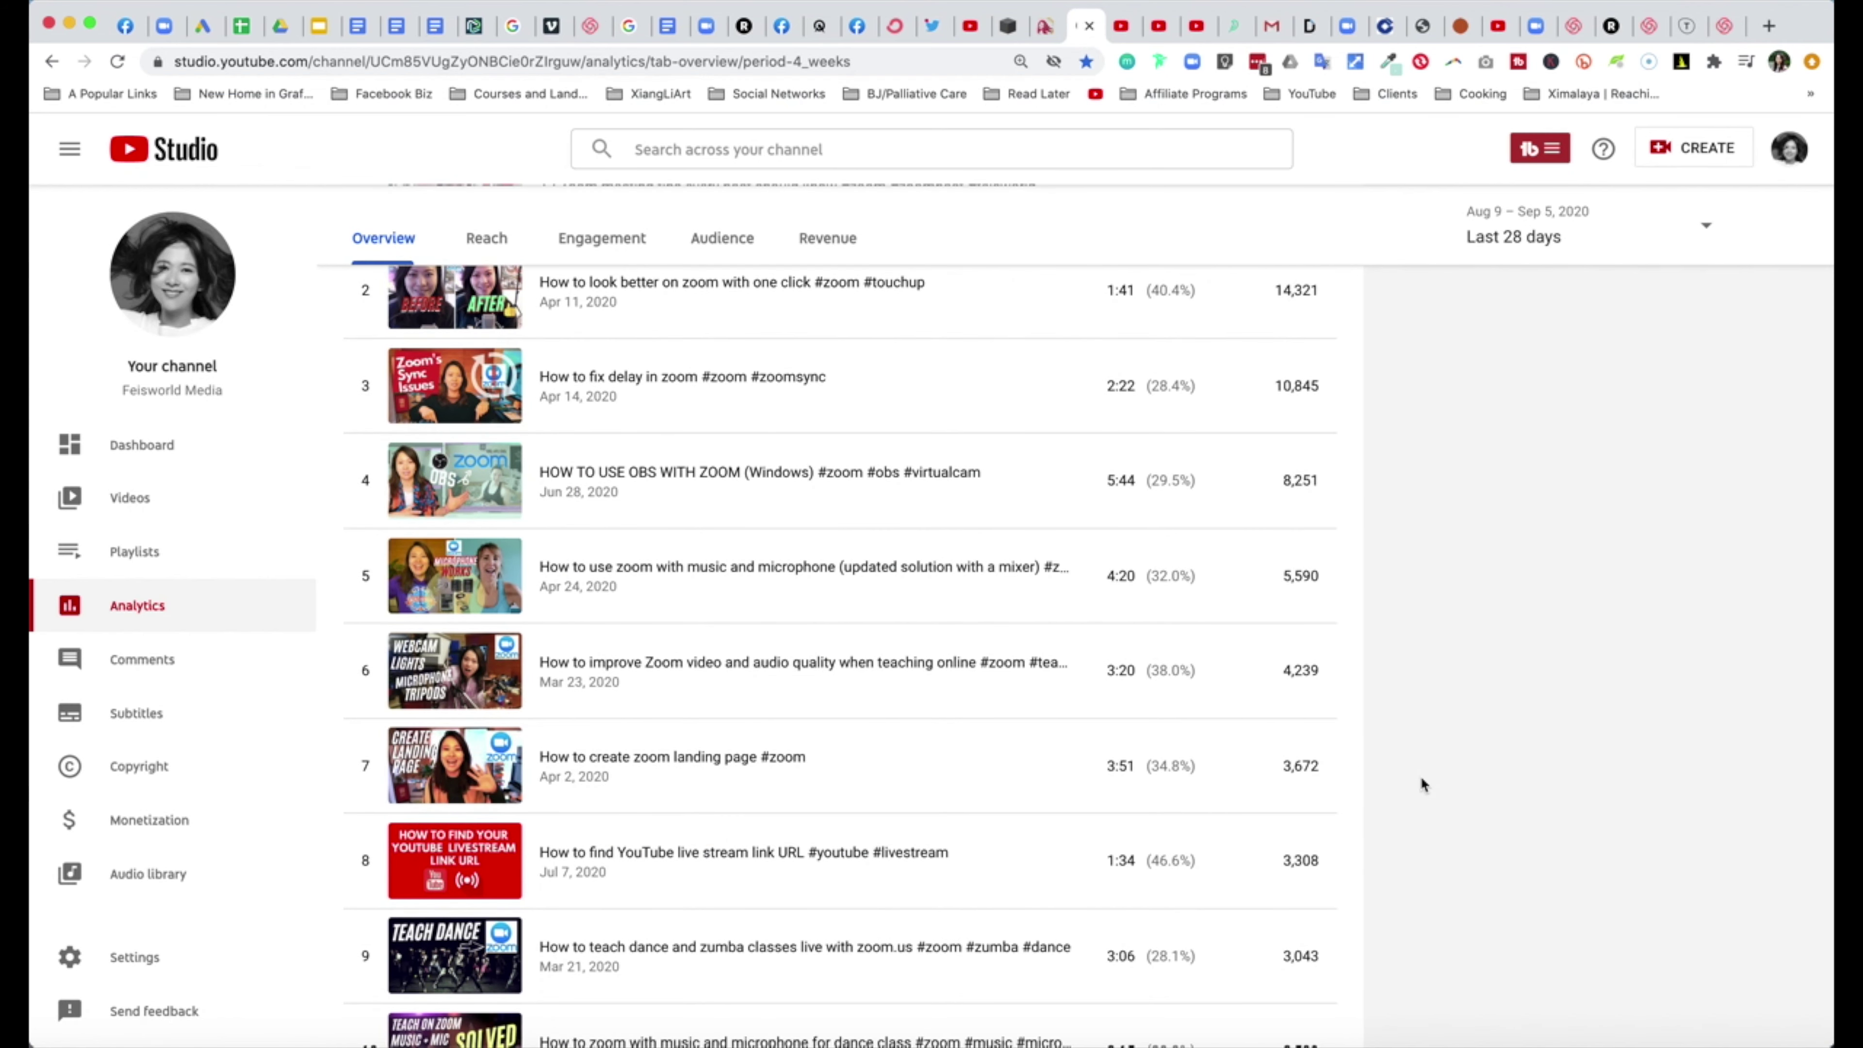
pyautogui.scroll(-1, 1421, 776)
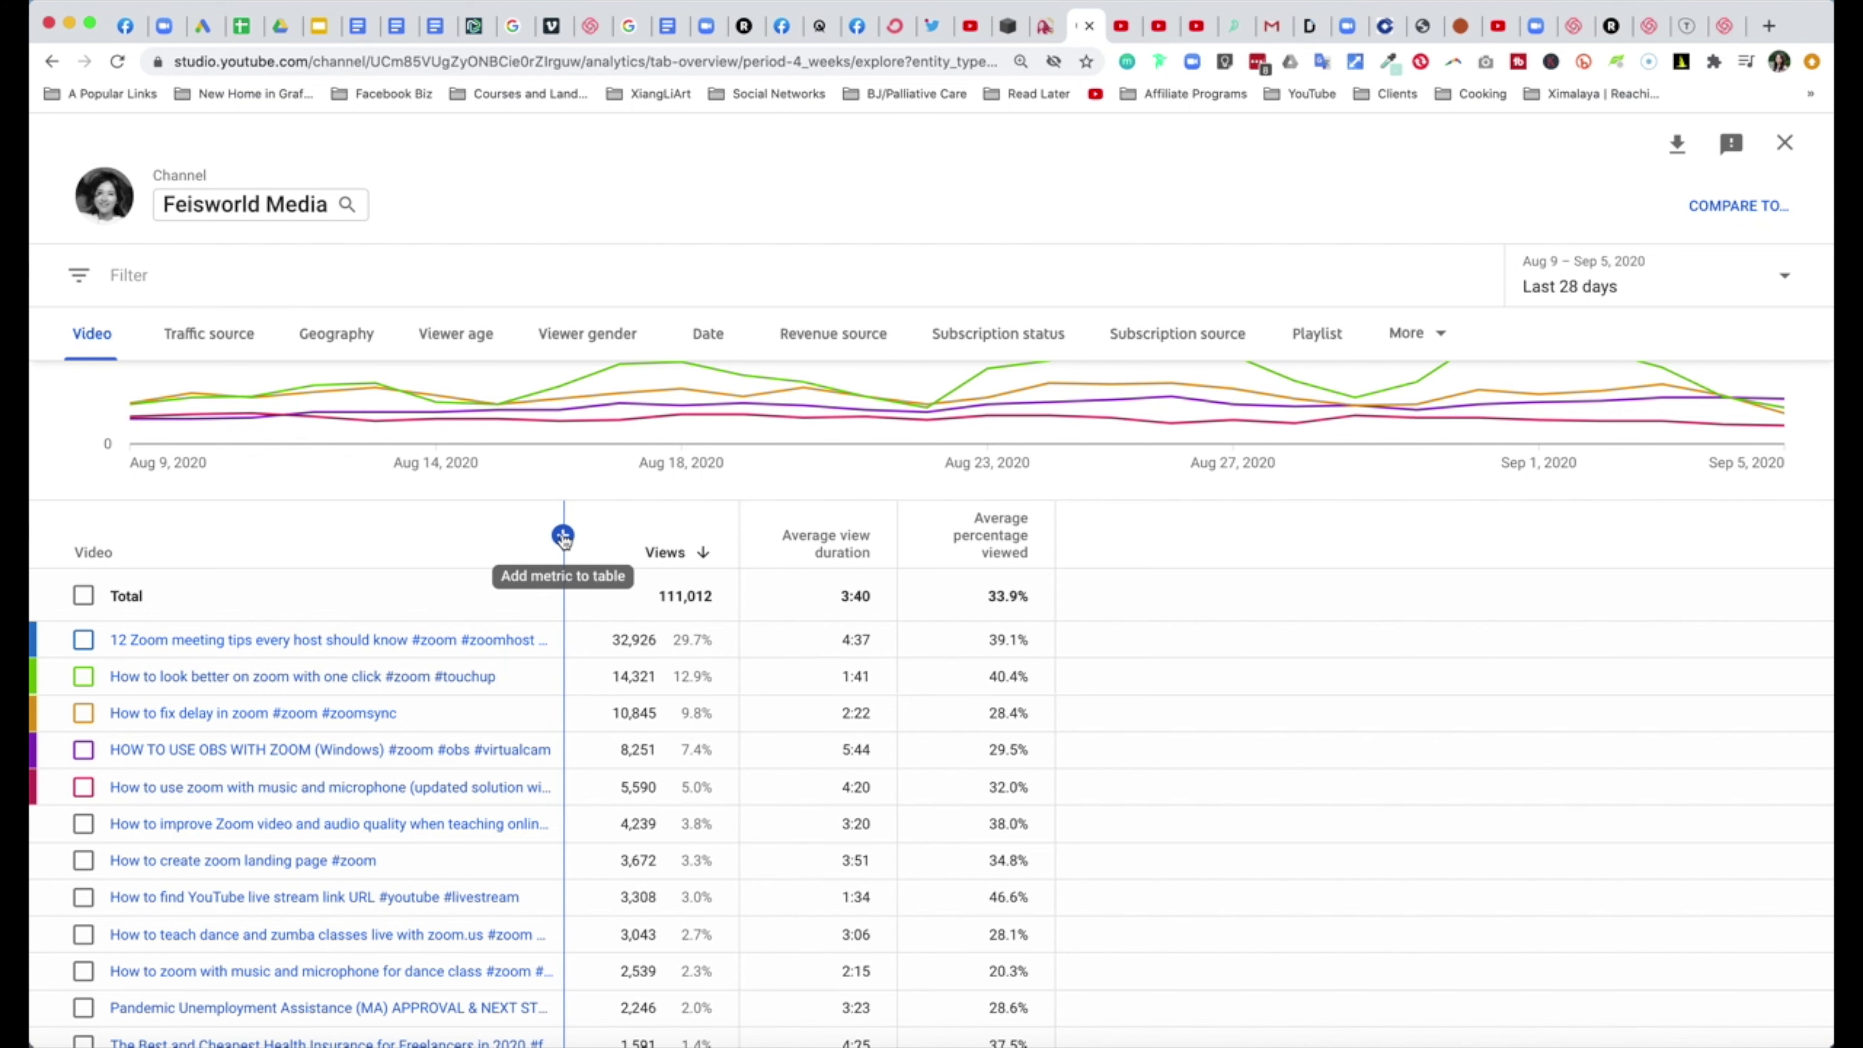
# Step: Add CPM as a column in the per-video table and scroll through the results
pyautogui.click(564, 535)
pyautogui.scroll(-2, 732, 432)
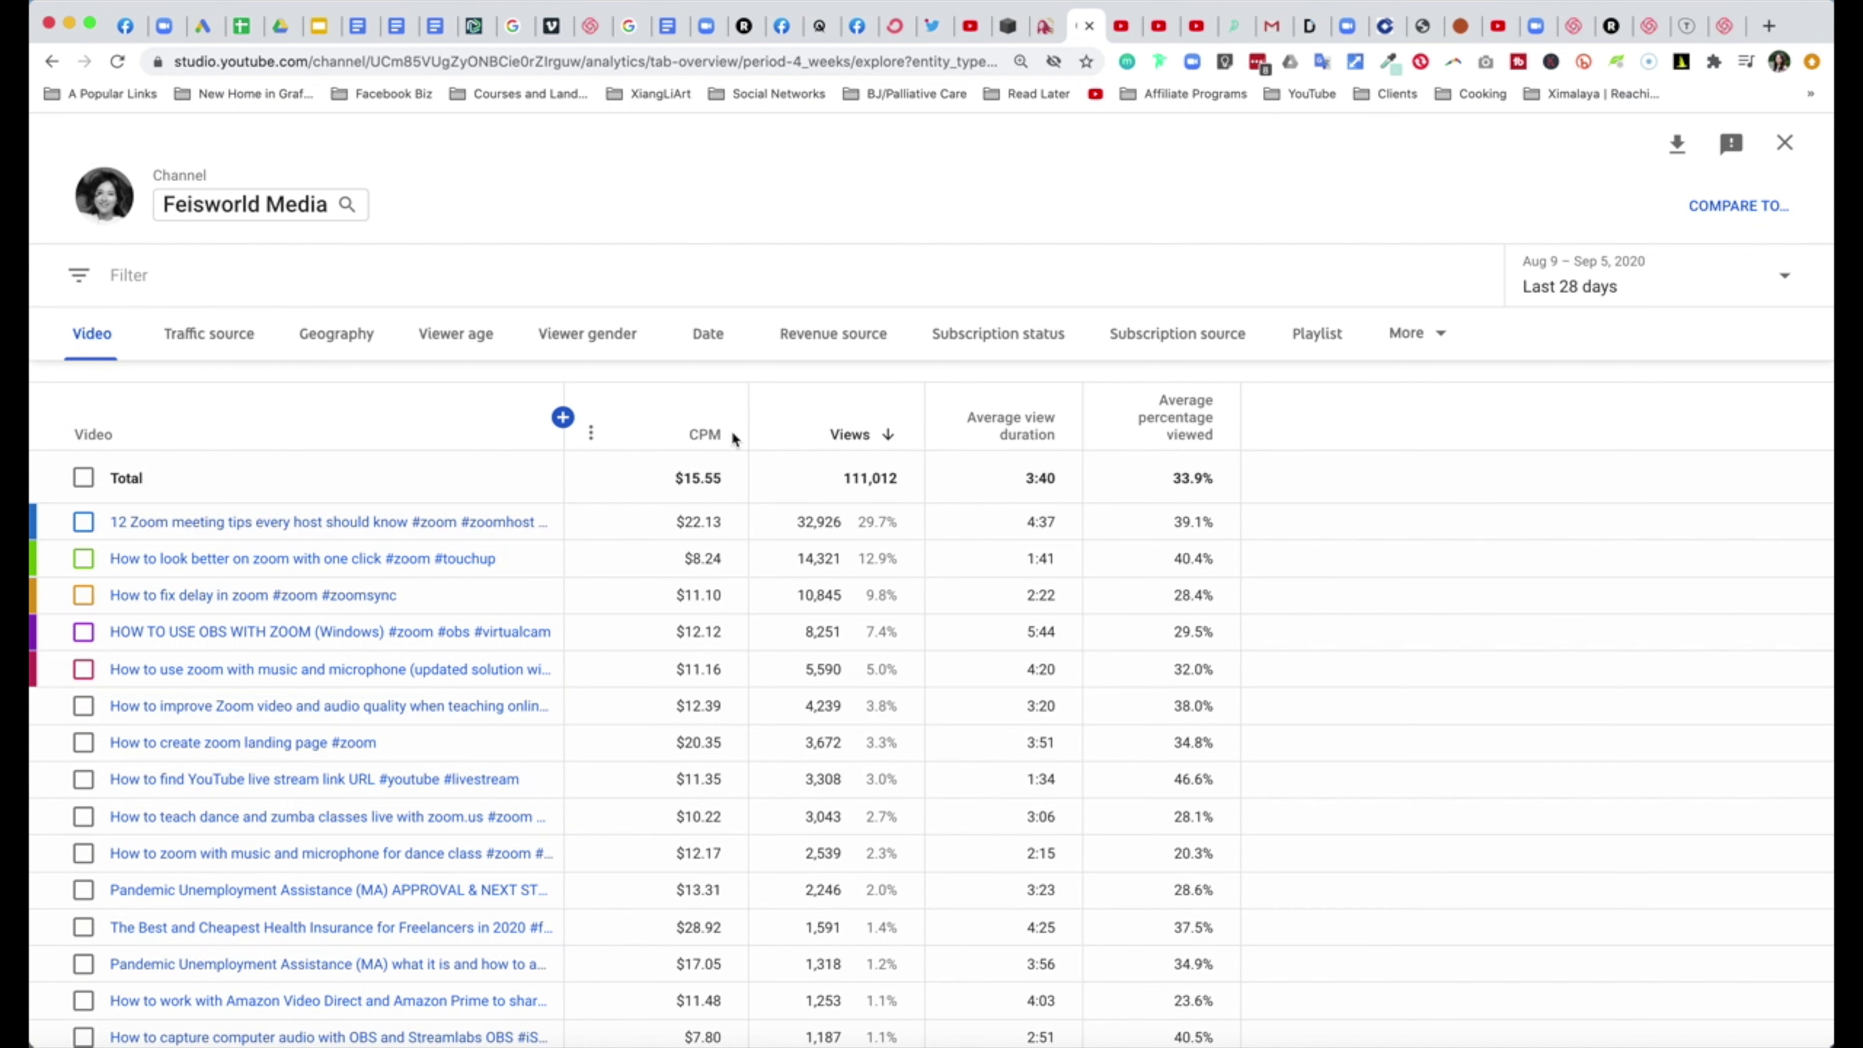
# Step: Open the list of further metrics to add to the per-video table
pyautogui.click(563, 419)
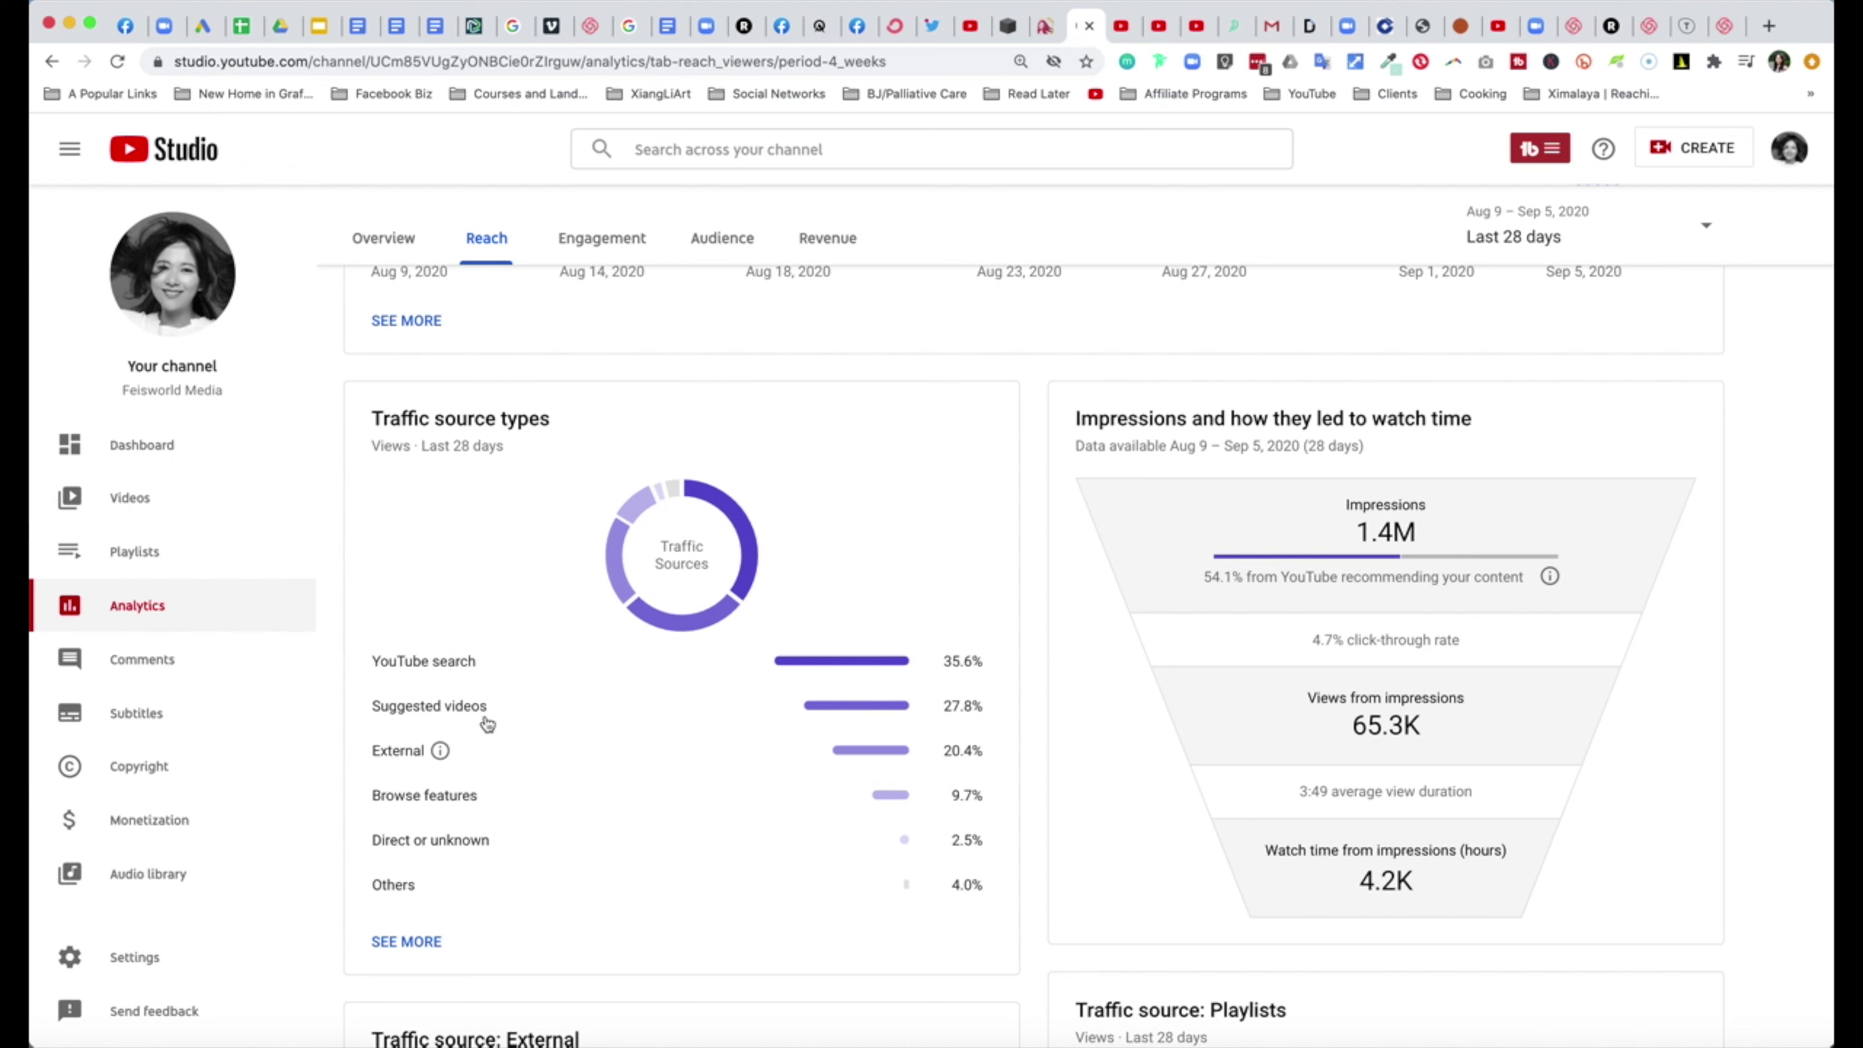
# Step: Review the Reach tab's 1.4M impressions, 65.3K views and 4.2K watch hours
pyautogui.moveTo(475, 674)
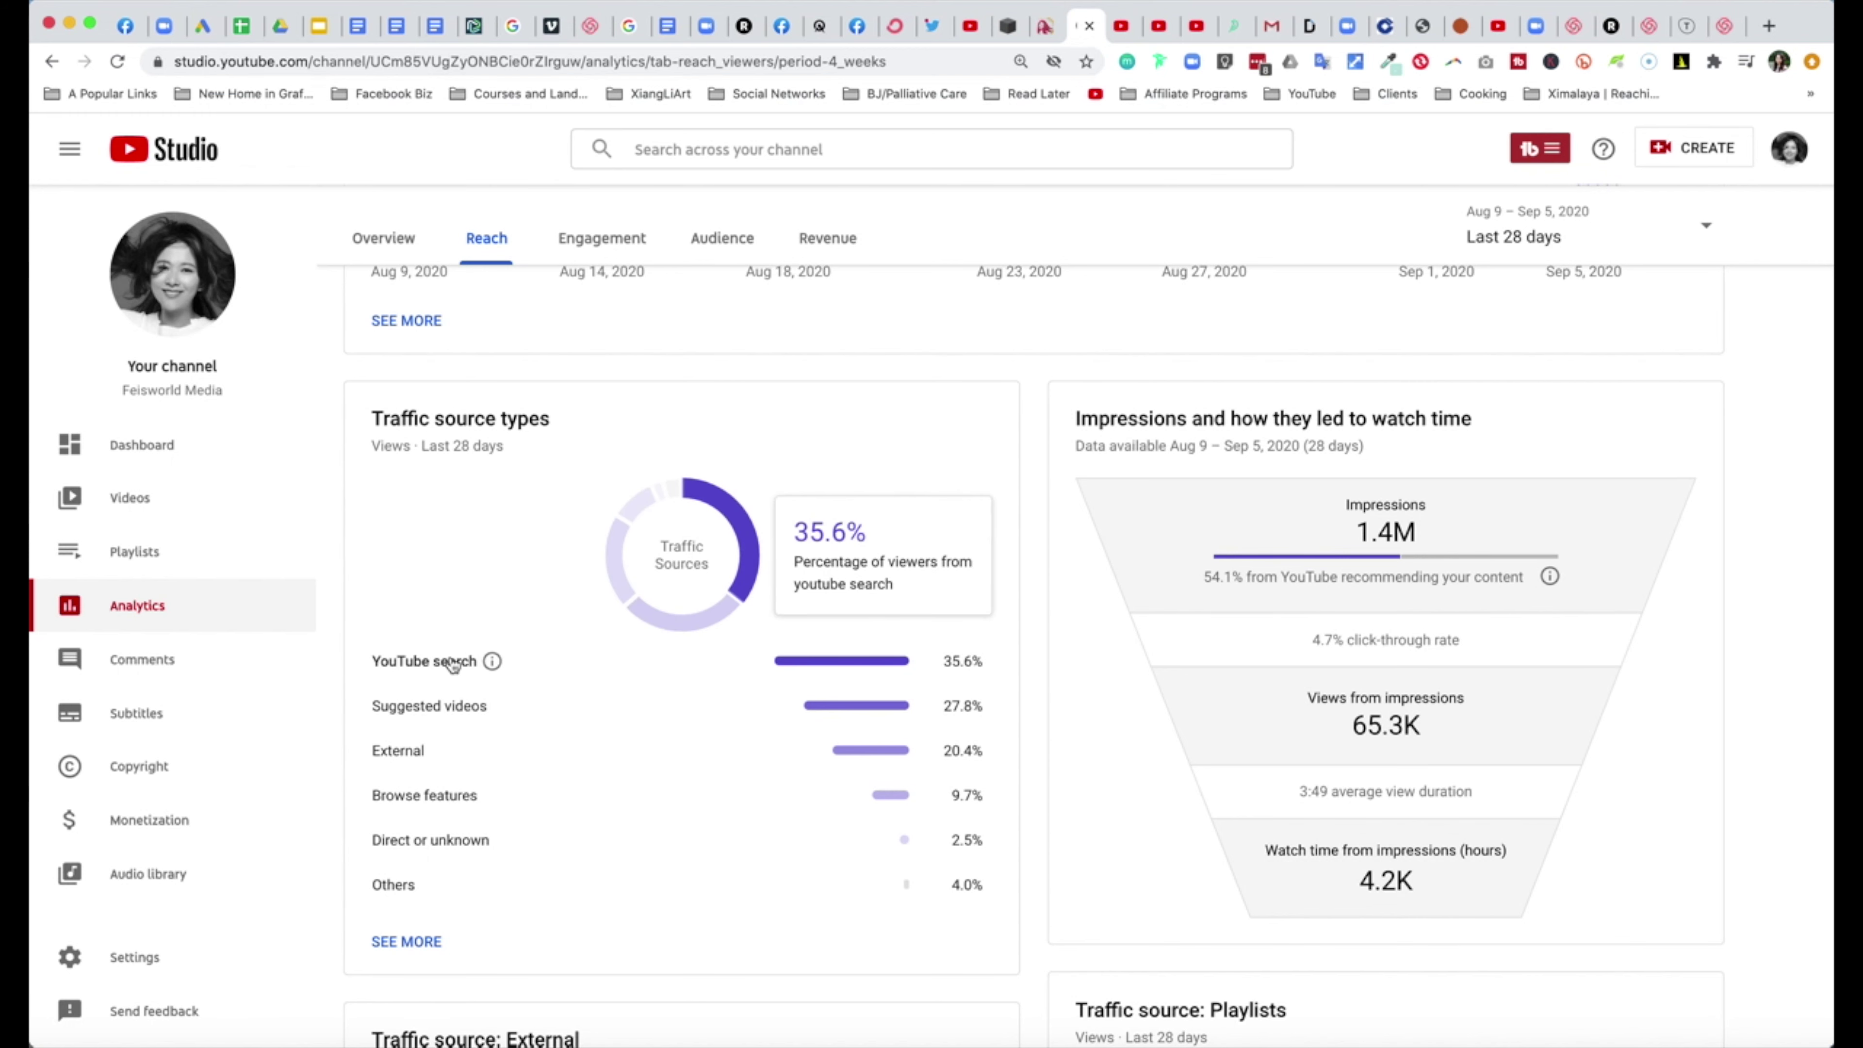
pyautogui.moveTo(443, 751)
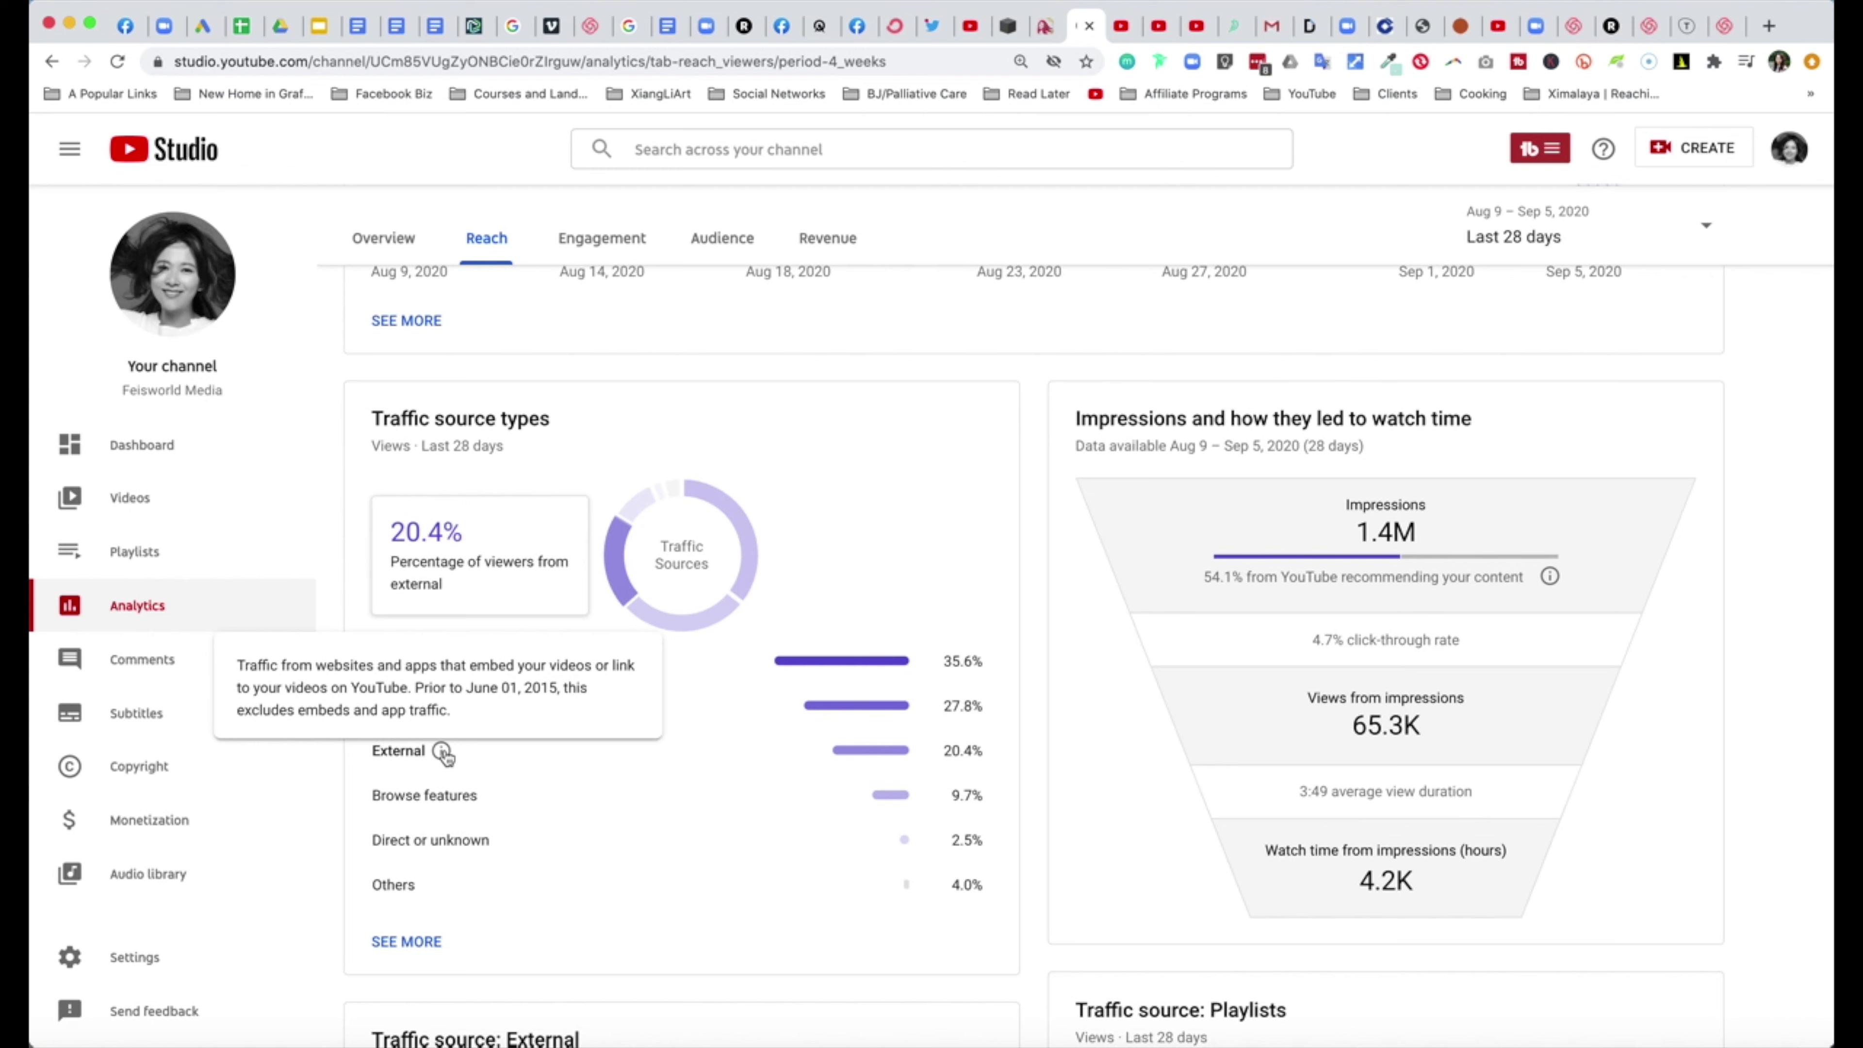
# Step: Open the full traffic source breakdown and scroll through the per-source table
pyautogui.click(409, 943)
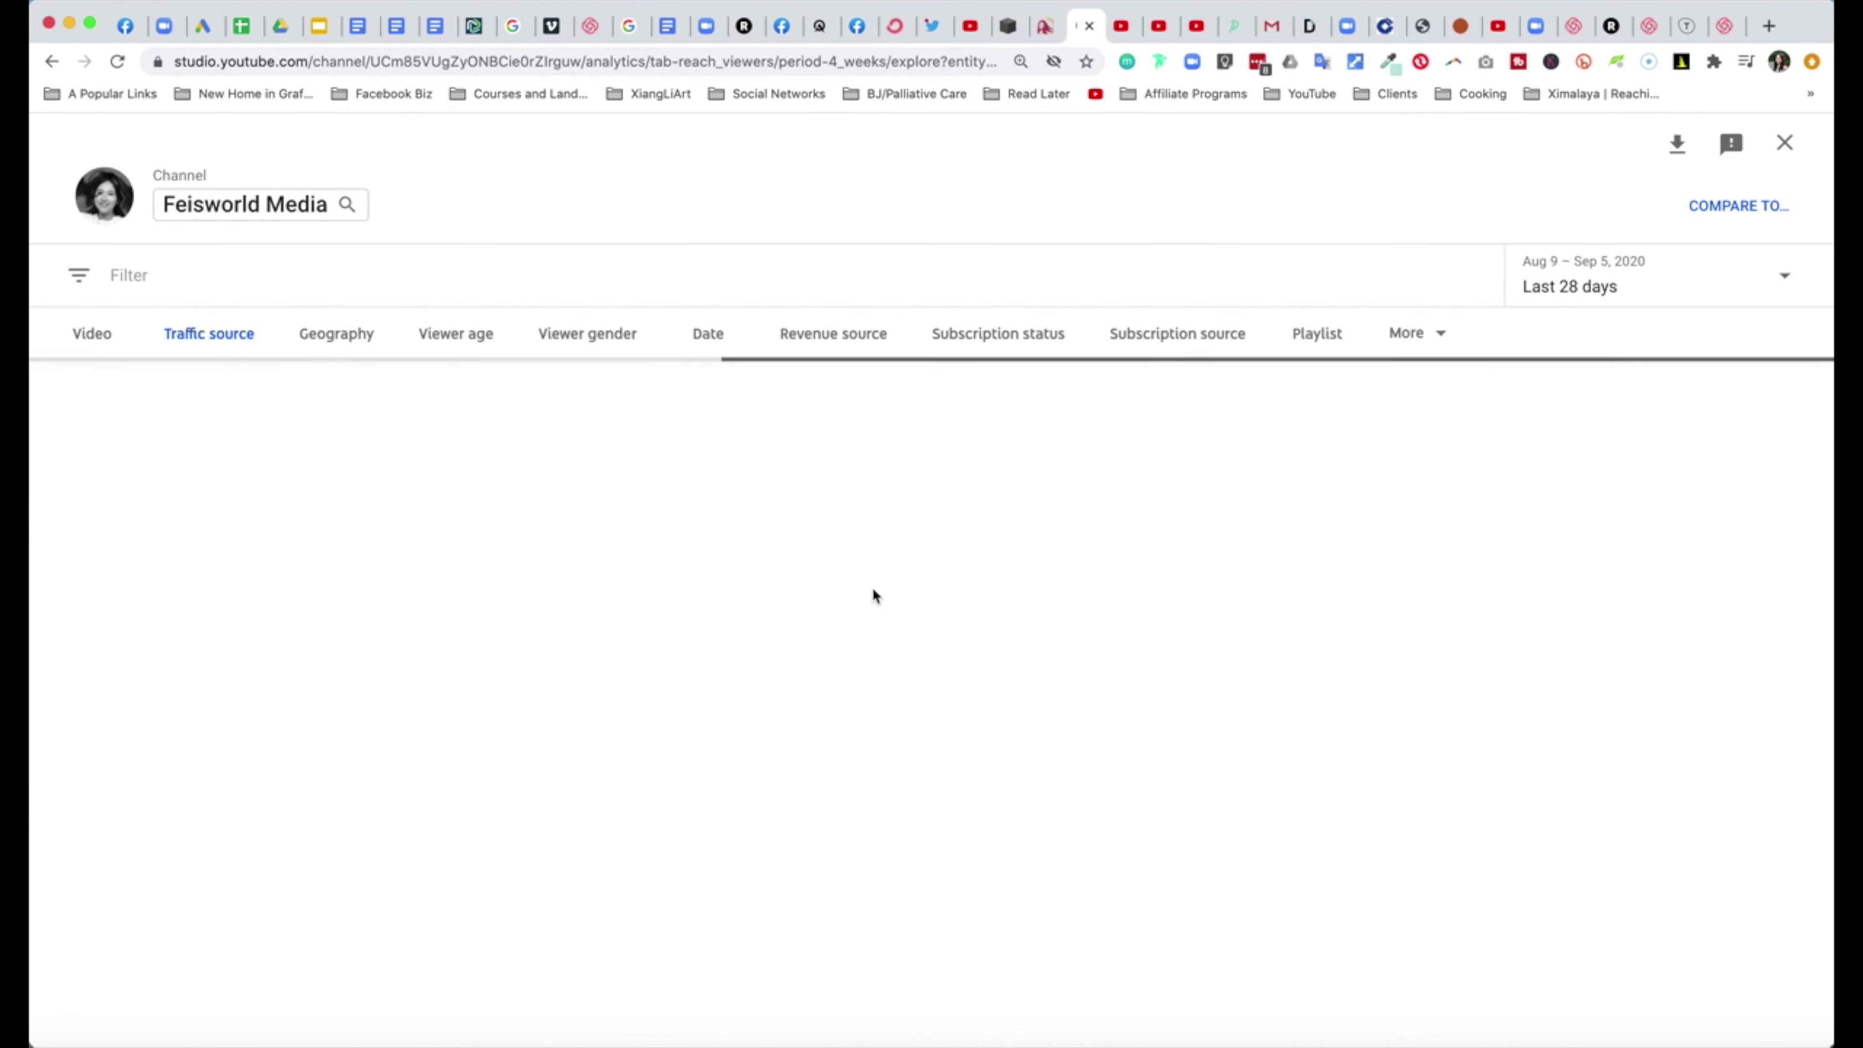
pyautogui.scroll(-5, 763, 895)
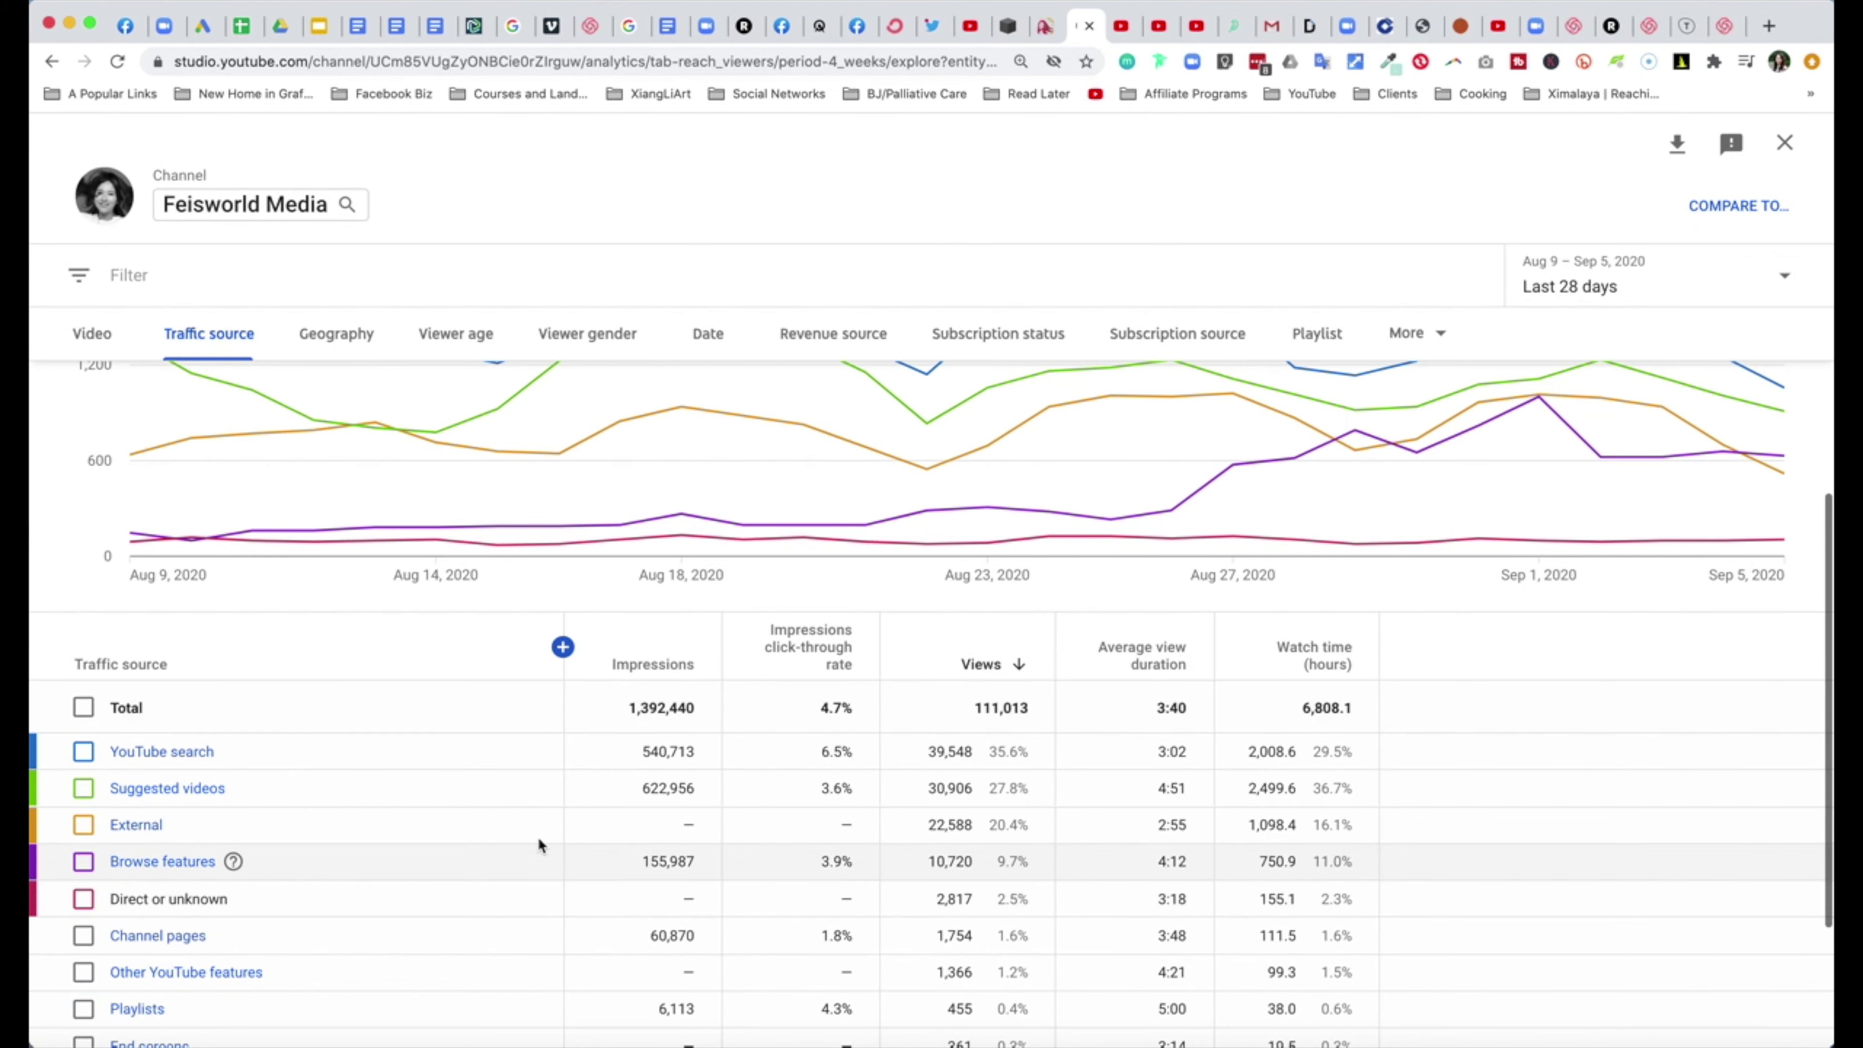
pyautogui.click(1784, 142)
pyautogui.scroll(2, 1658, 715)
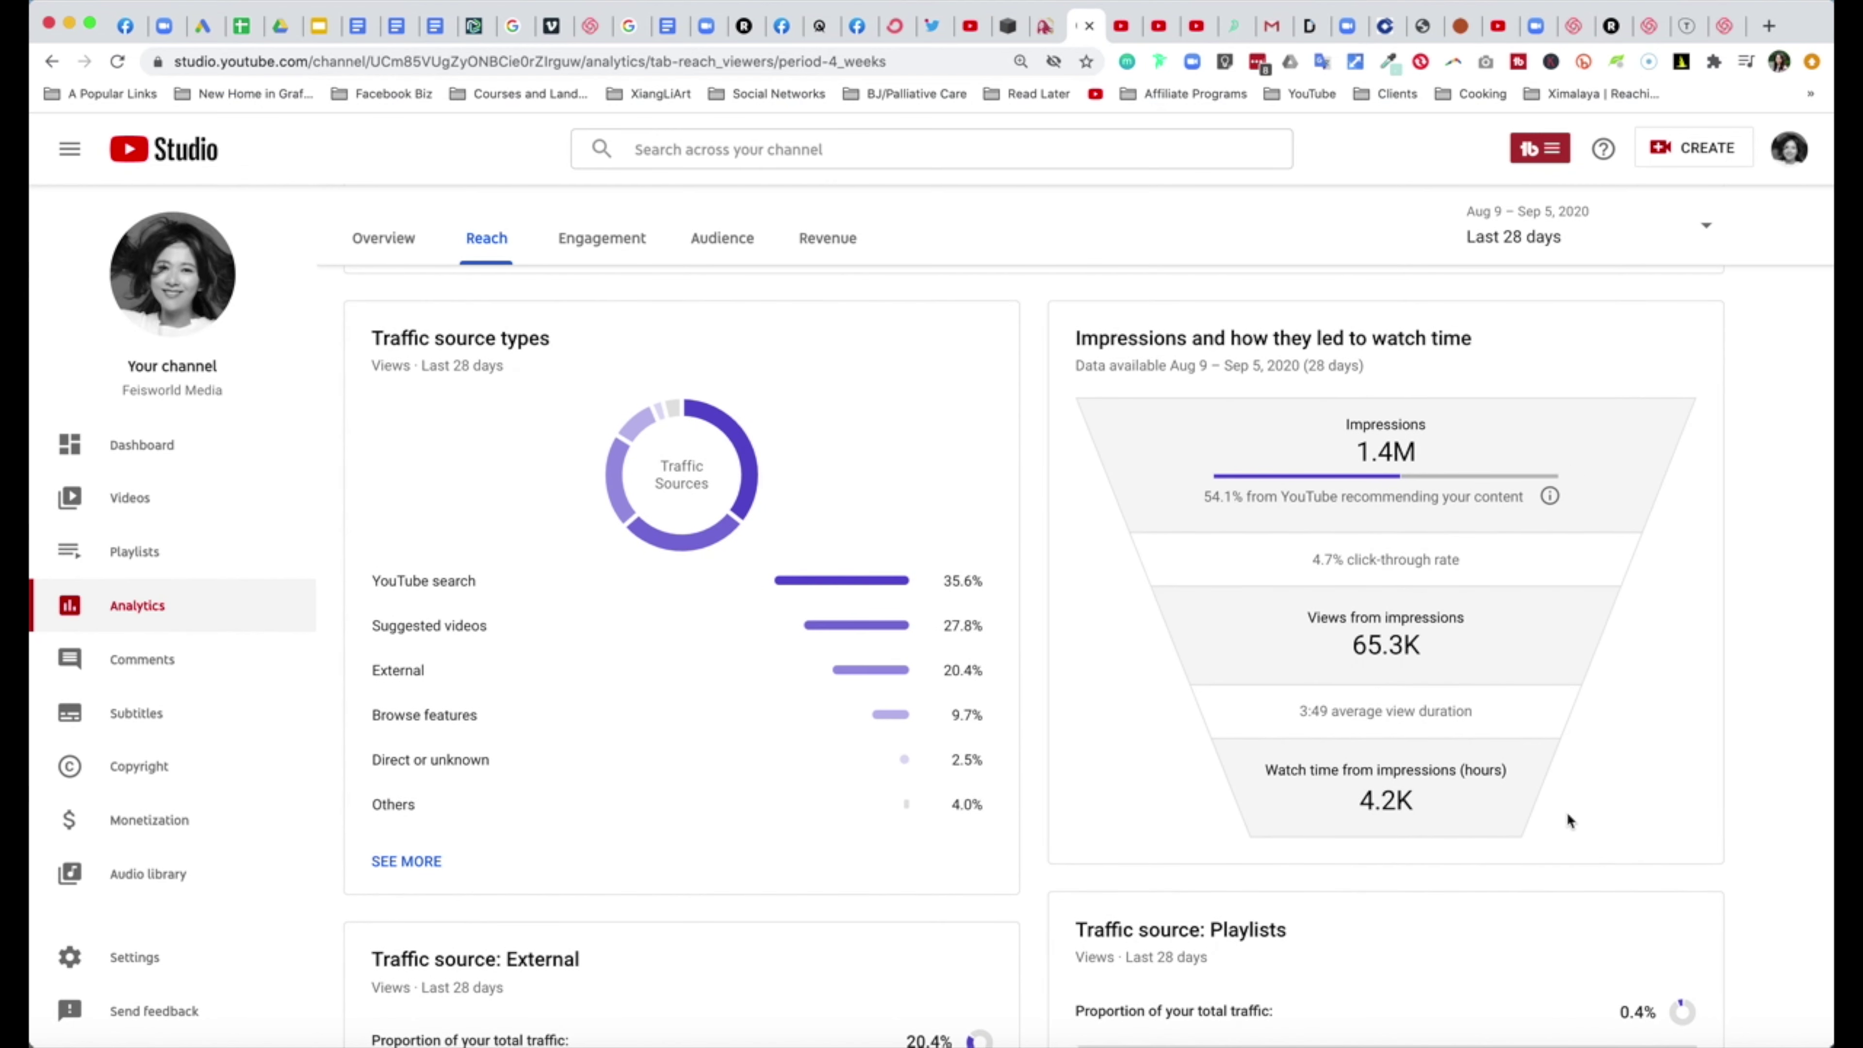
pyautogui.click(601, 237)
pyautogui.scroll(-10, 1085, 716)
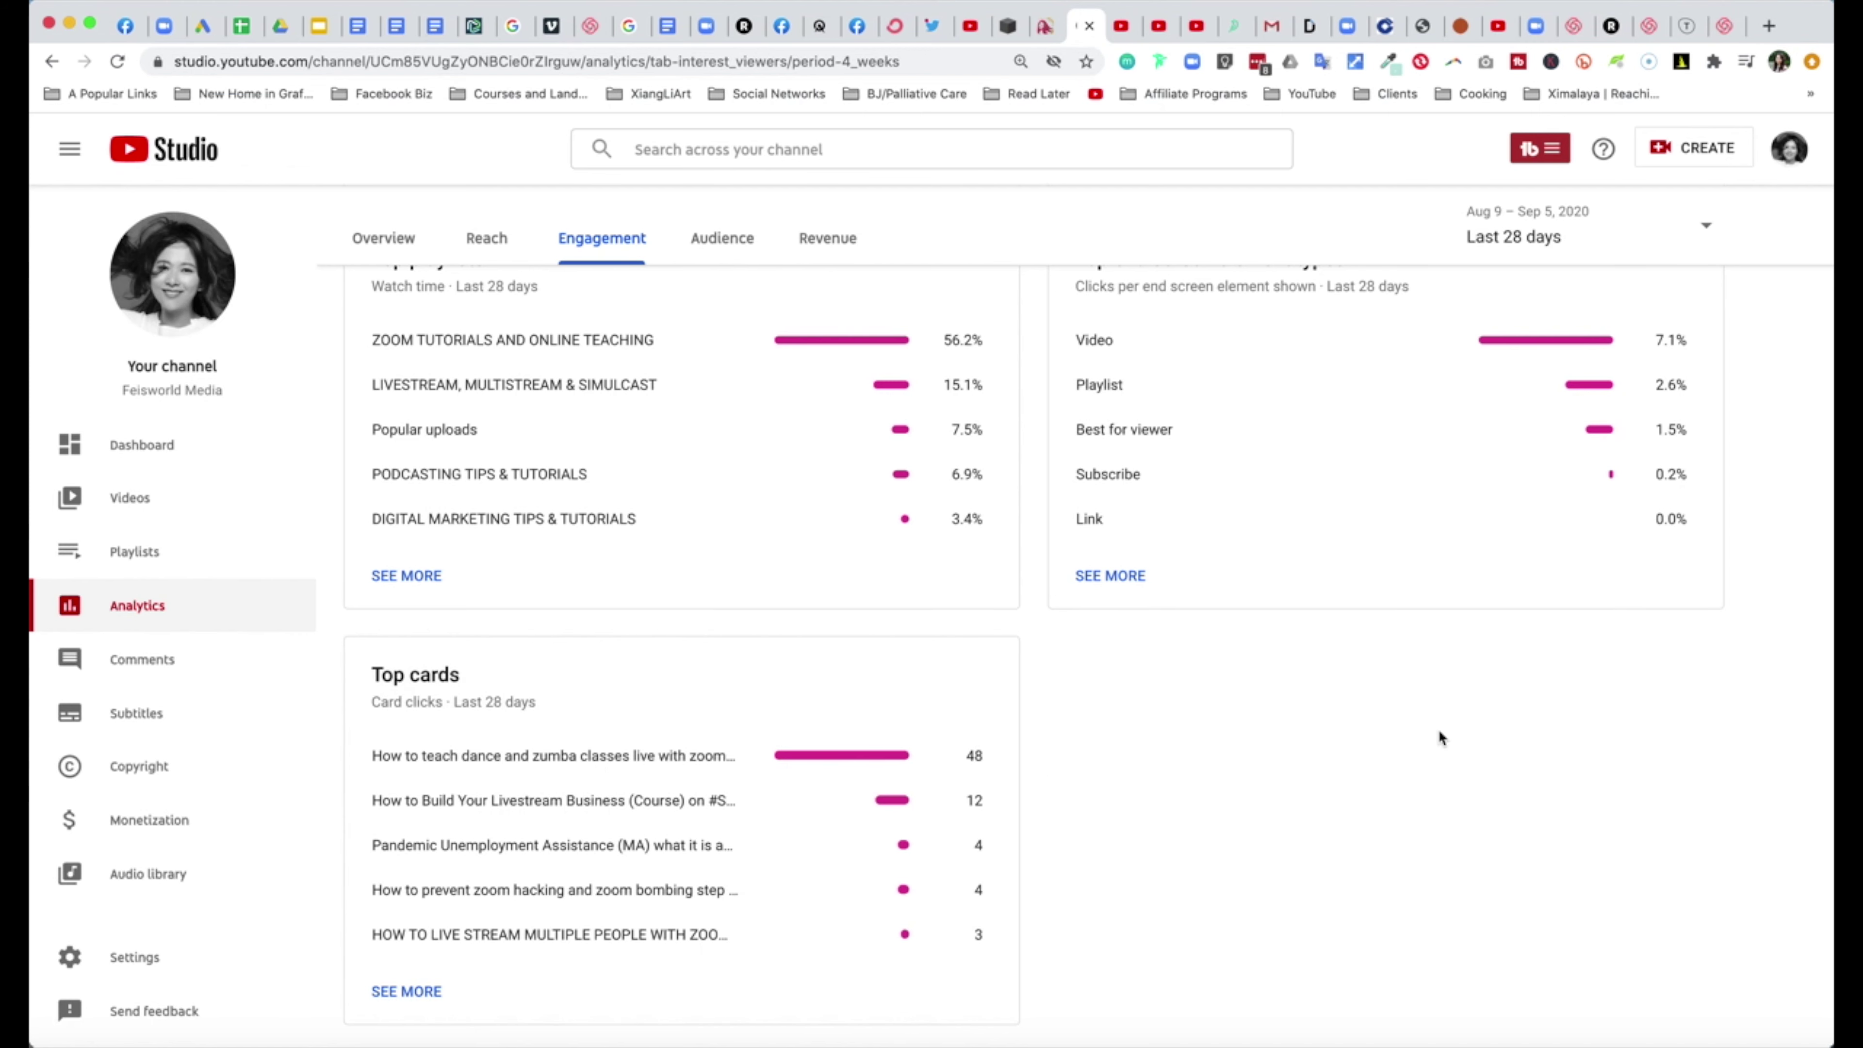
# Step: Switch to the Audience tab showing 83.2K unique viewers and 1.3 views per viewer
pyautogui.scroll(3, 1435, 734)
pyautogui.click(722, 238)
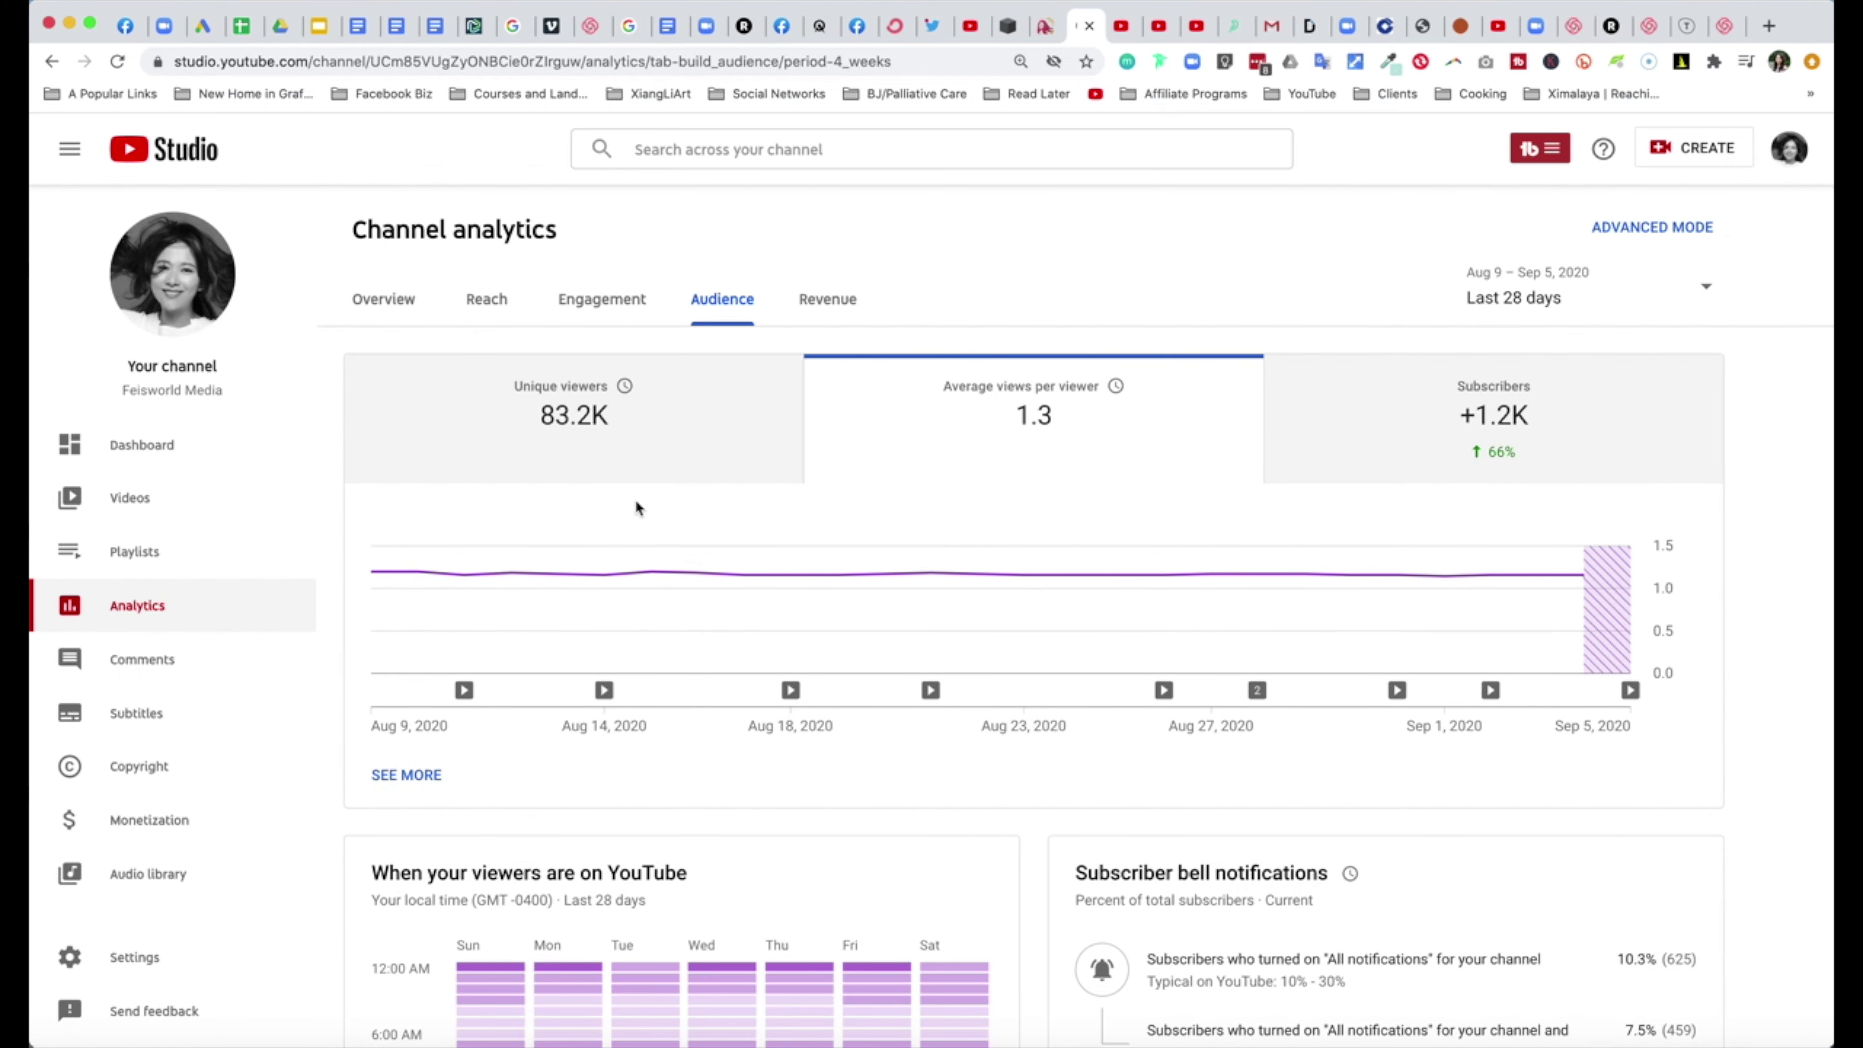
# Step: Chart subscriber gains on the Audience tab and scroll through notification and viewer-activity data
pyautogui.click(1626, 429)
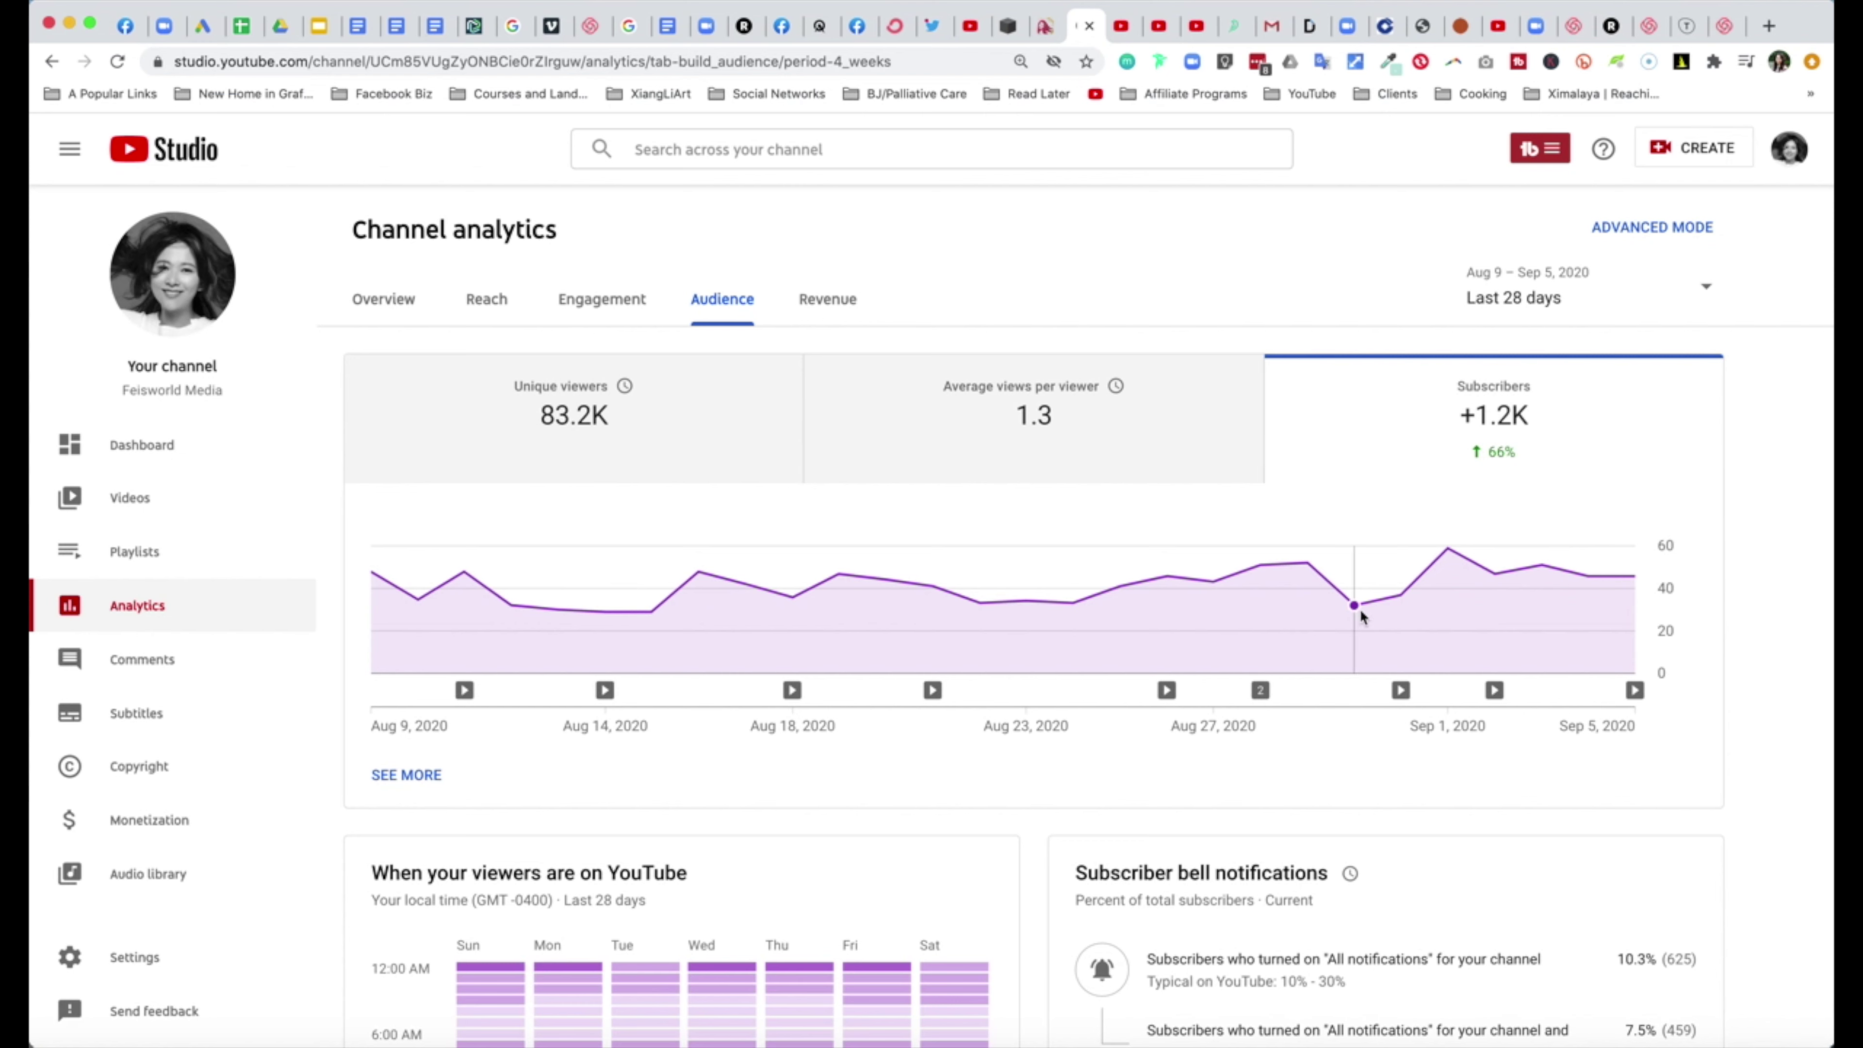
pyautogui.moveTo(1440, 566)
pyautogui.scroll(-2, 1629, 785)
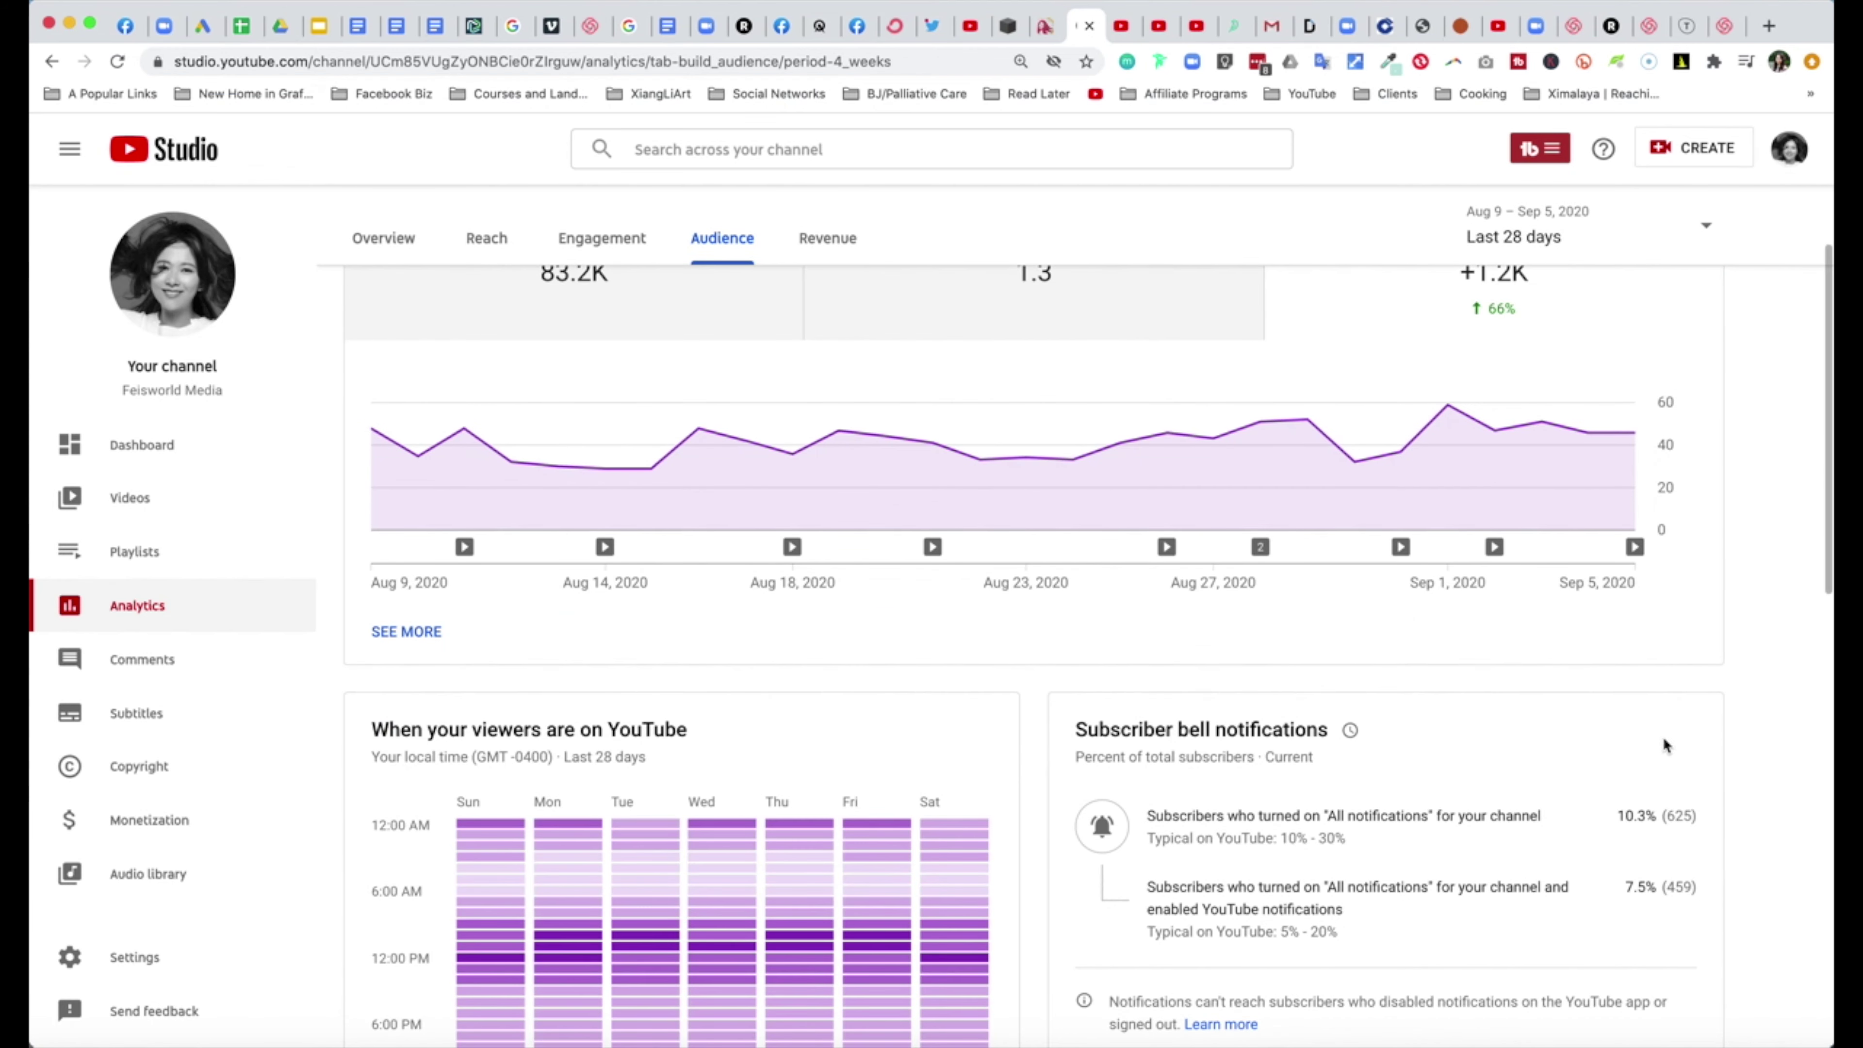
pyautogui.scroll(1, 1666, 741)
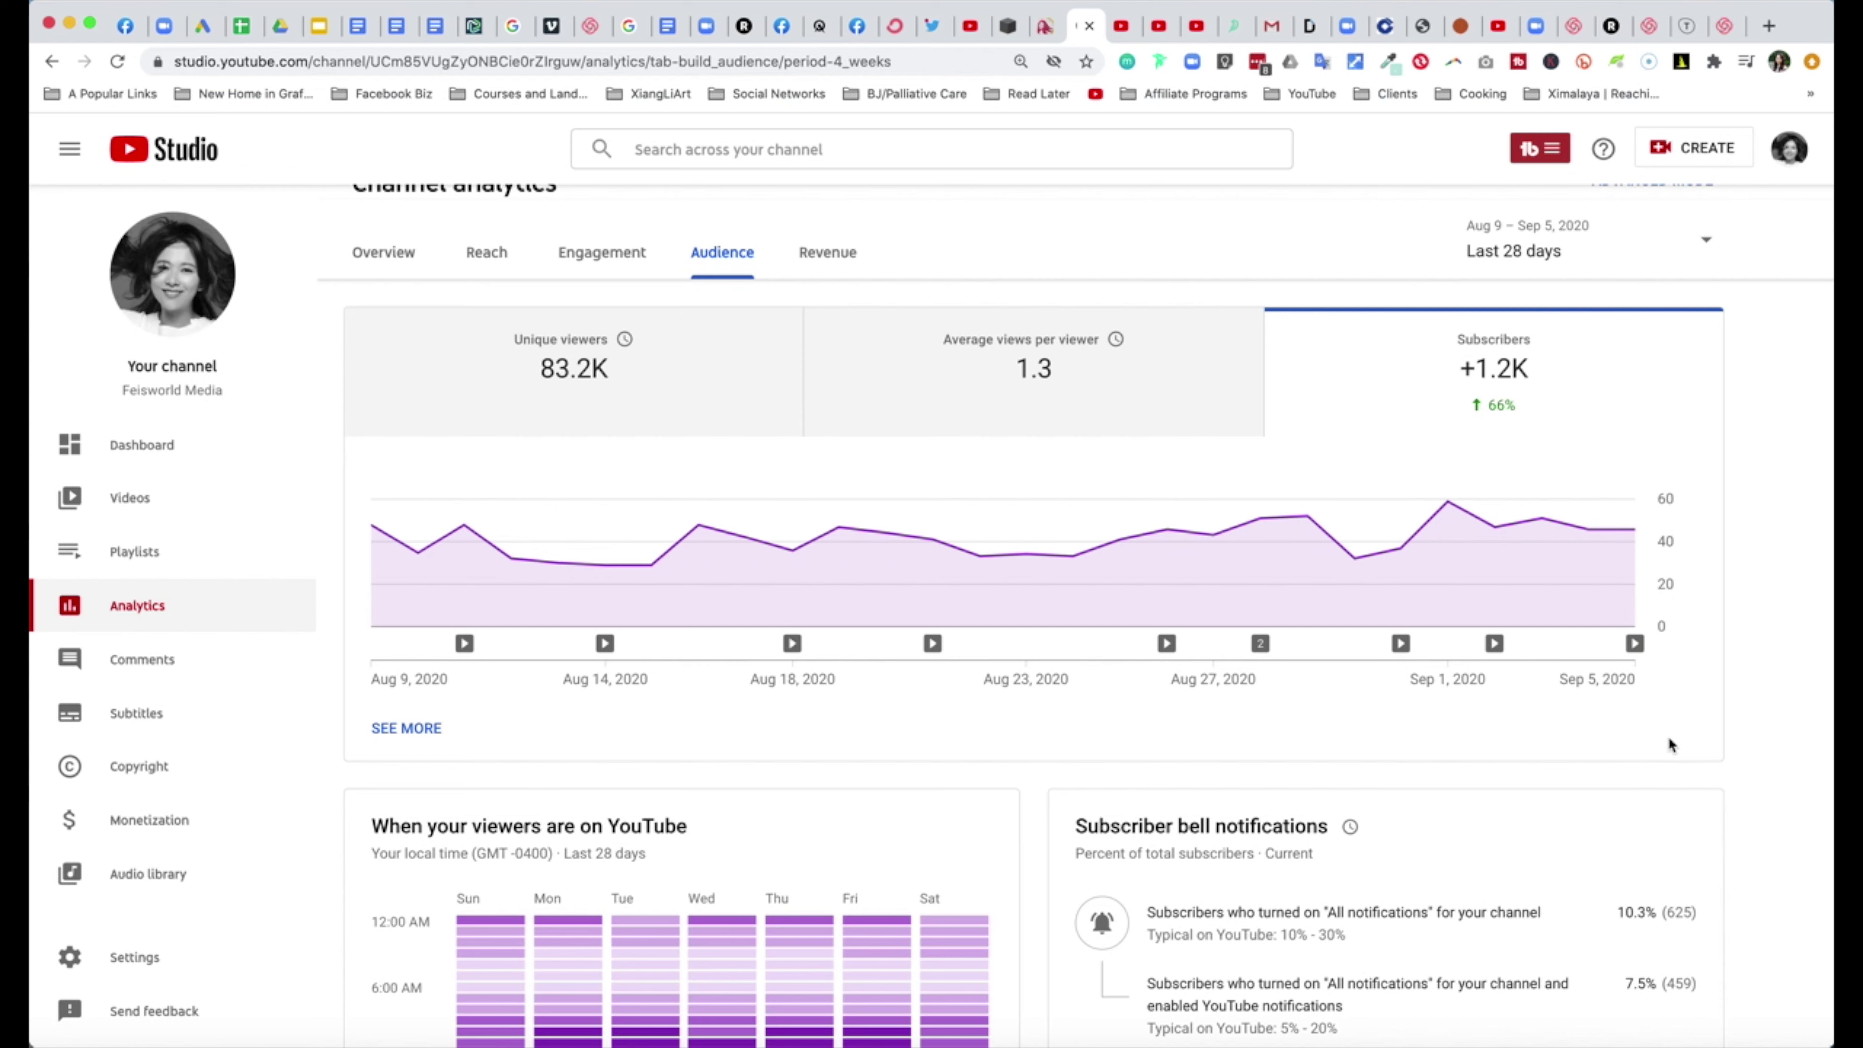
pyautogui.scroll(-5, 1531, 883)
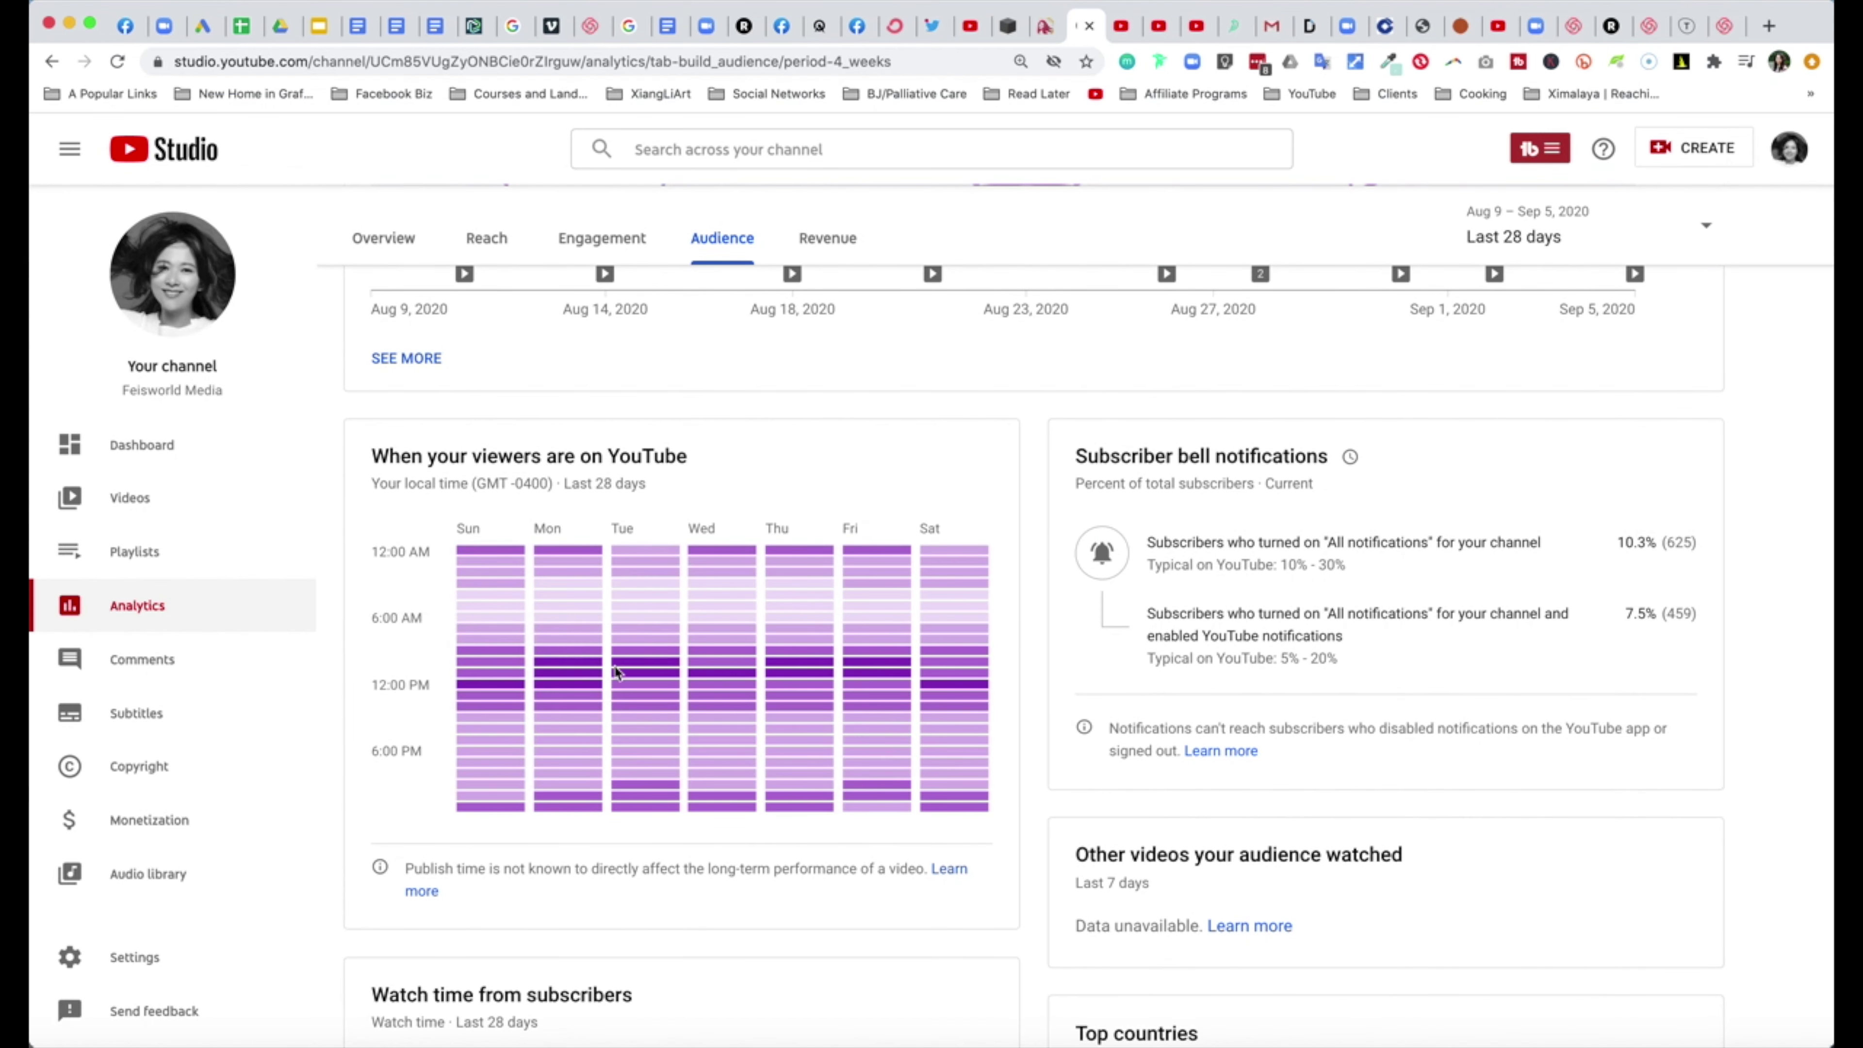
pyautogui.moveTo(507, 685)
pyautogui.scroll(-1, 1216, 687)
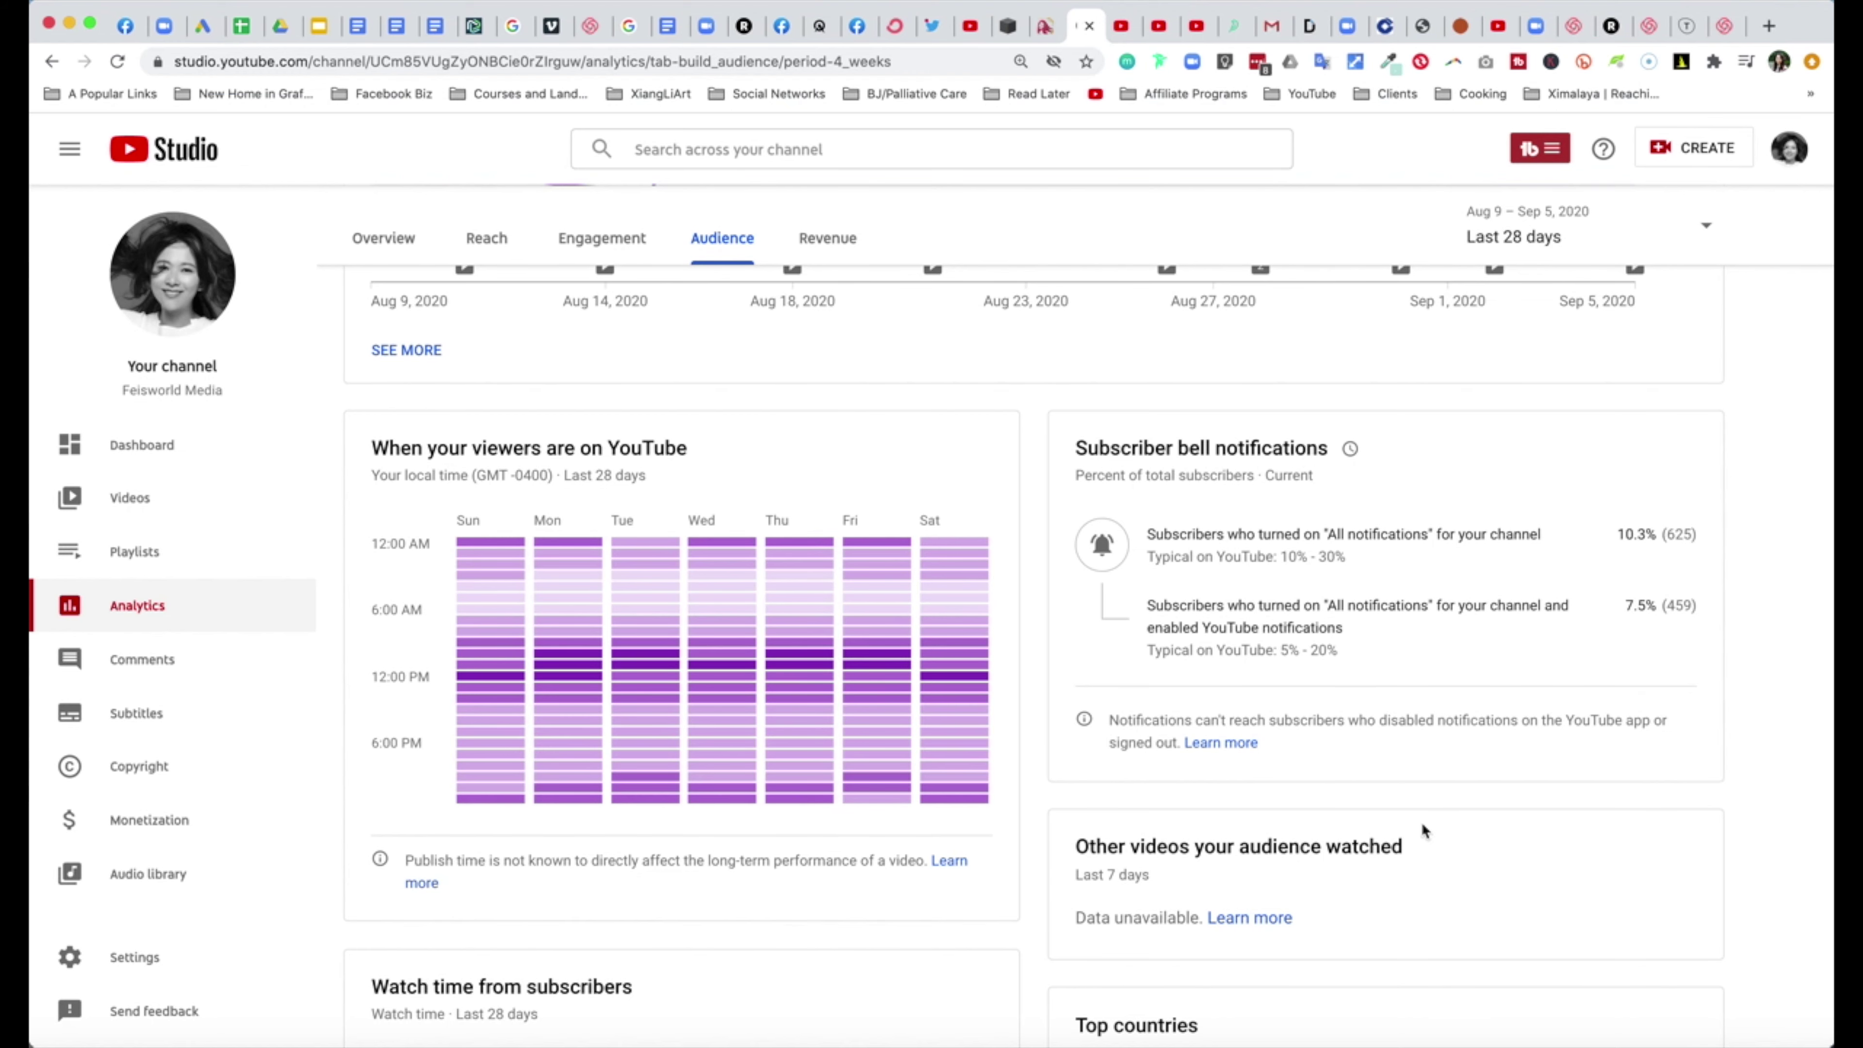
pyautogui.scroll(-1, 1518, 838)
pyautogui.scroll(-6, 1516, 829)
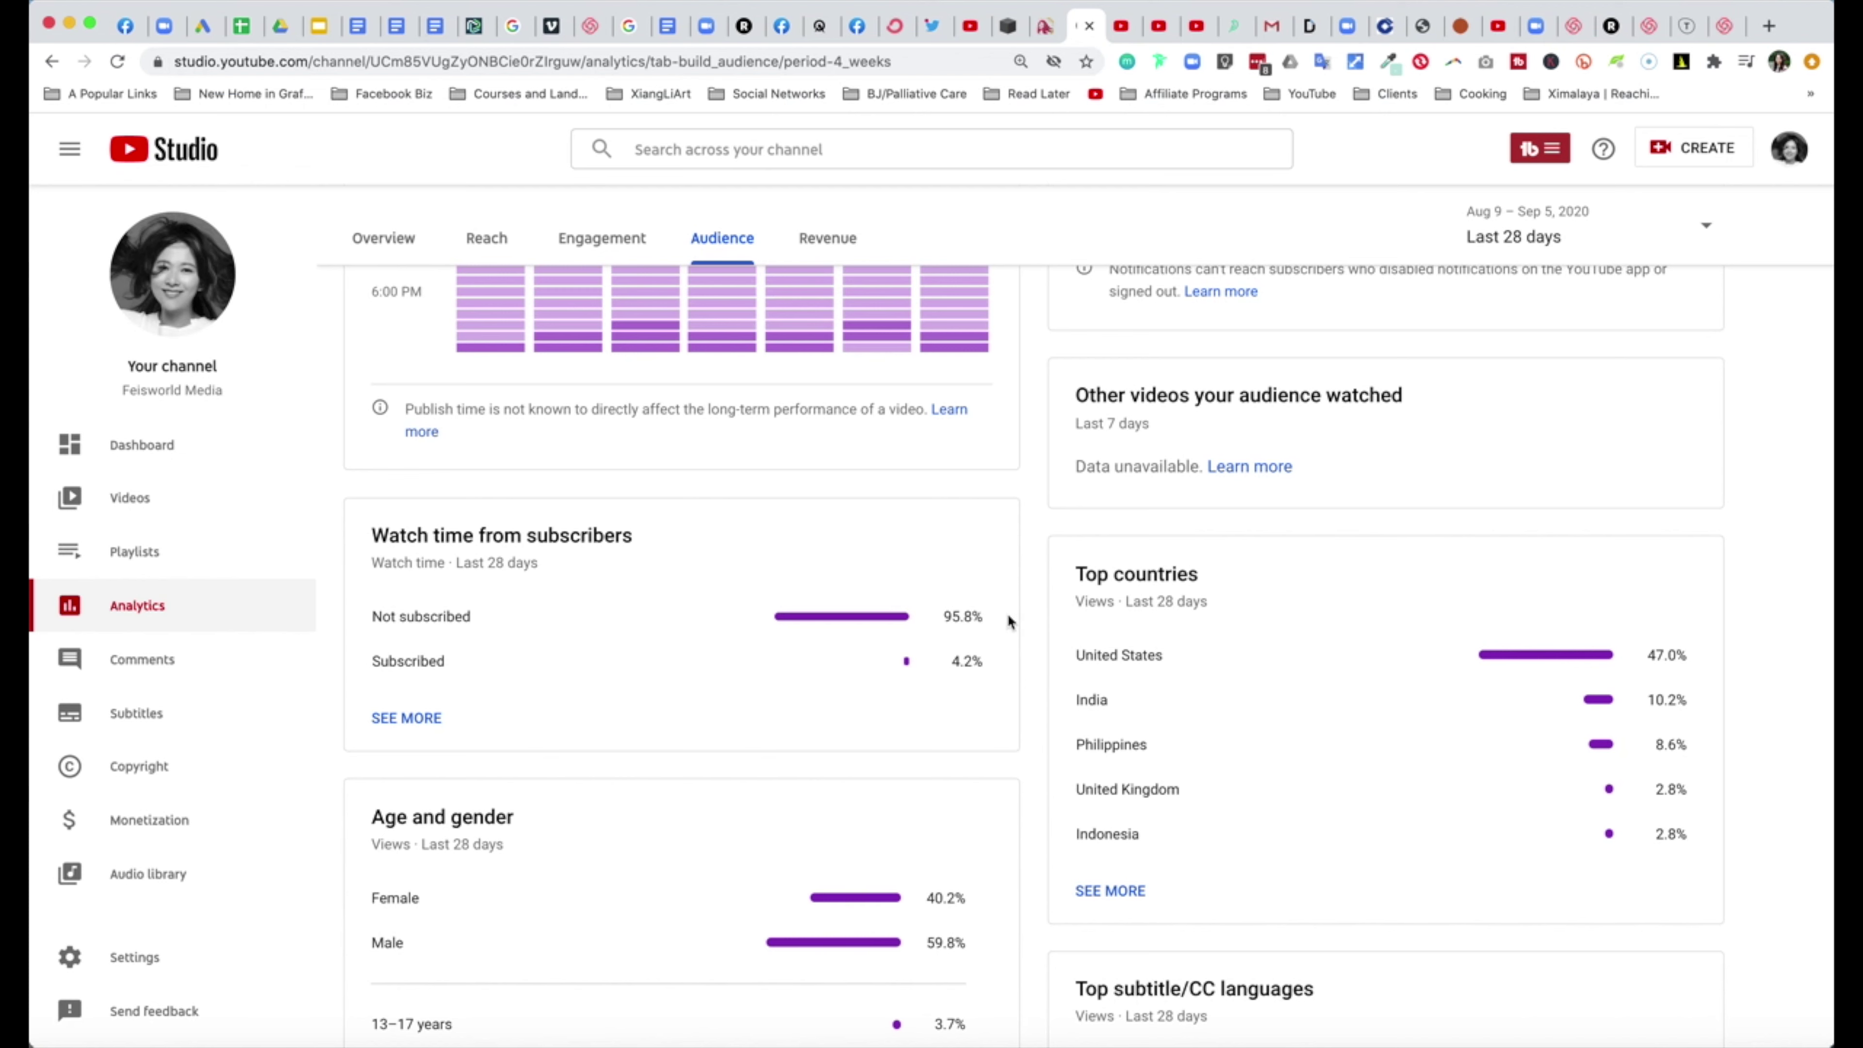
pyautogui.scroll(-3, 1039, 767)
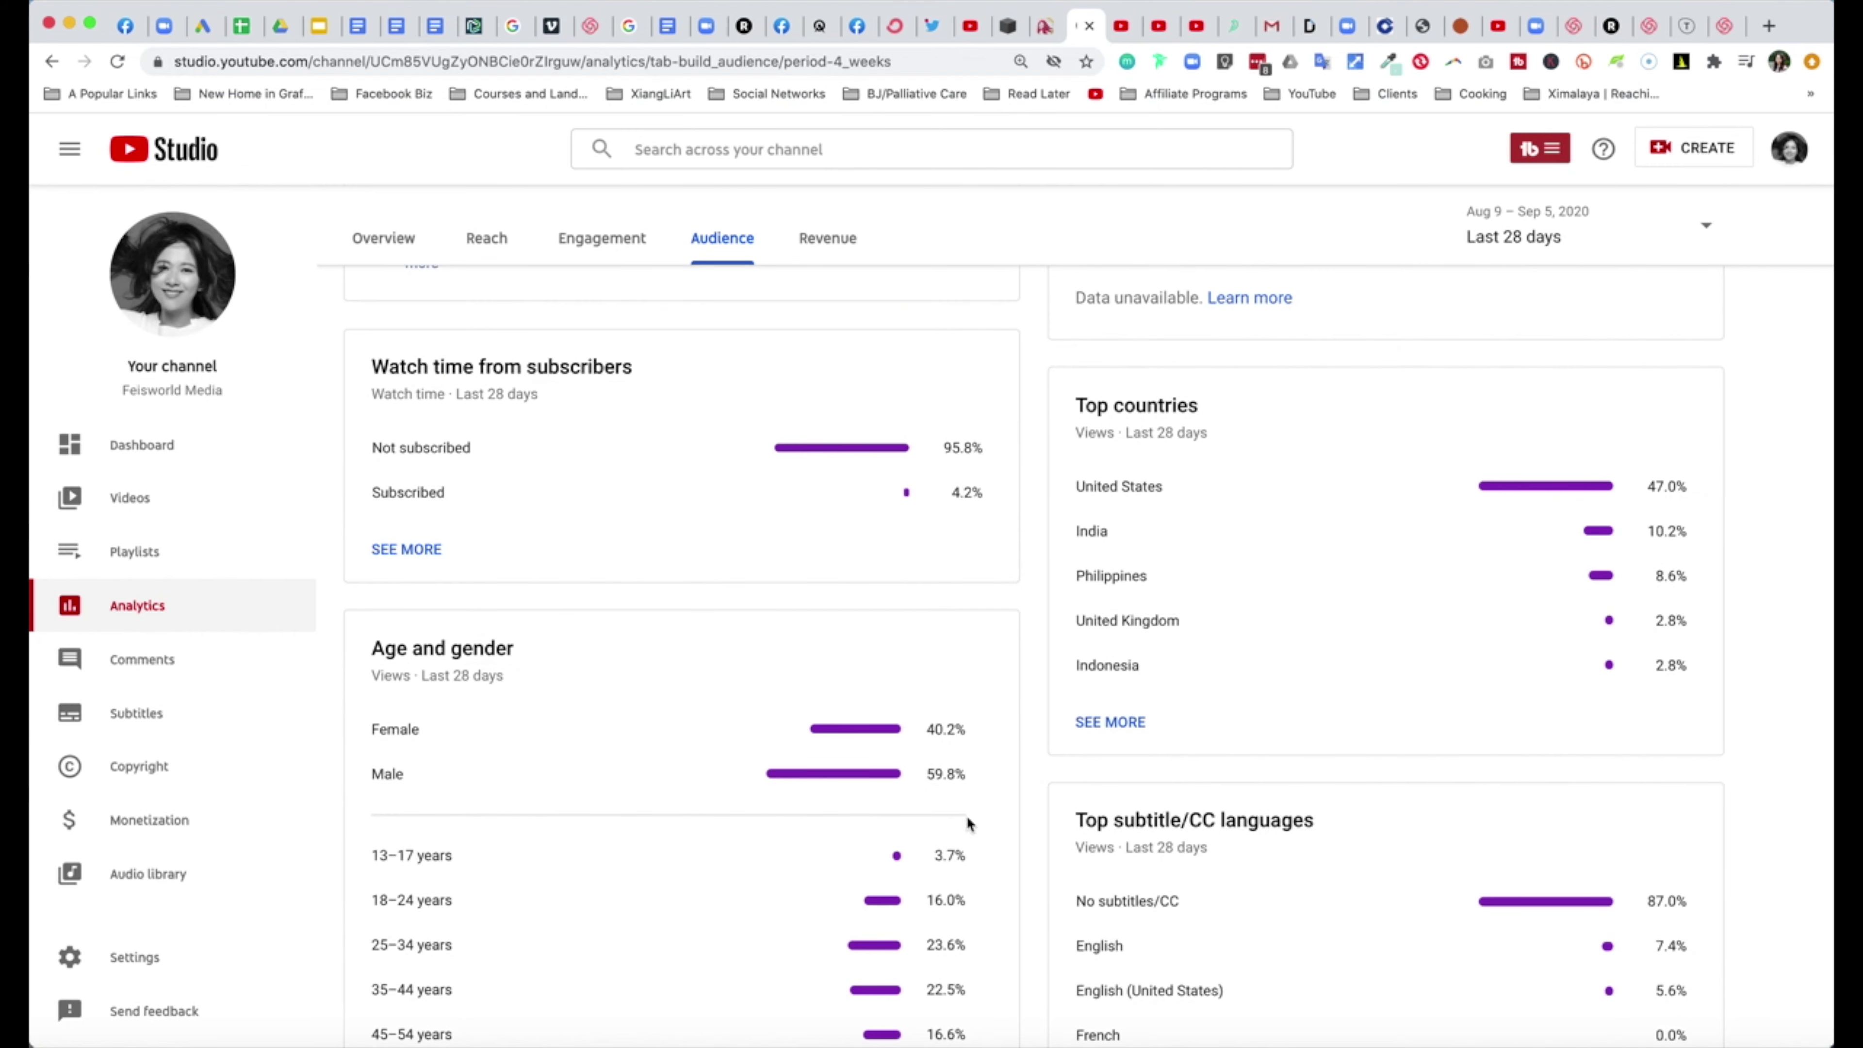
pyautogui.scroll(-2, 1015, 785)
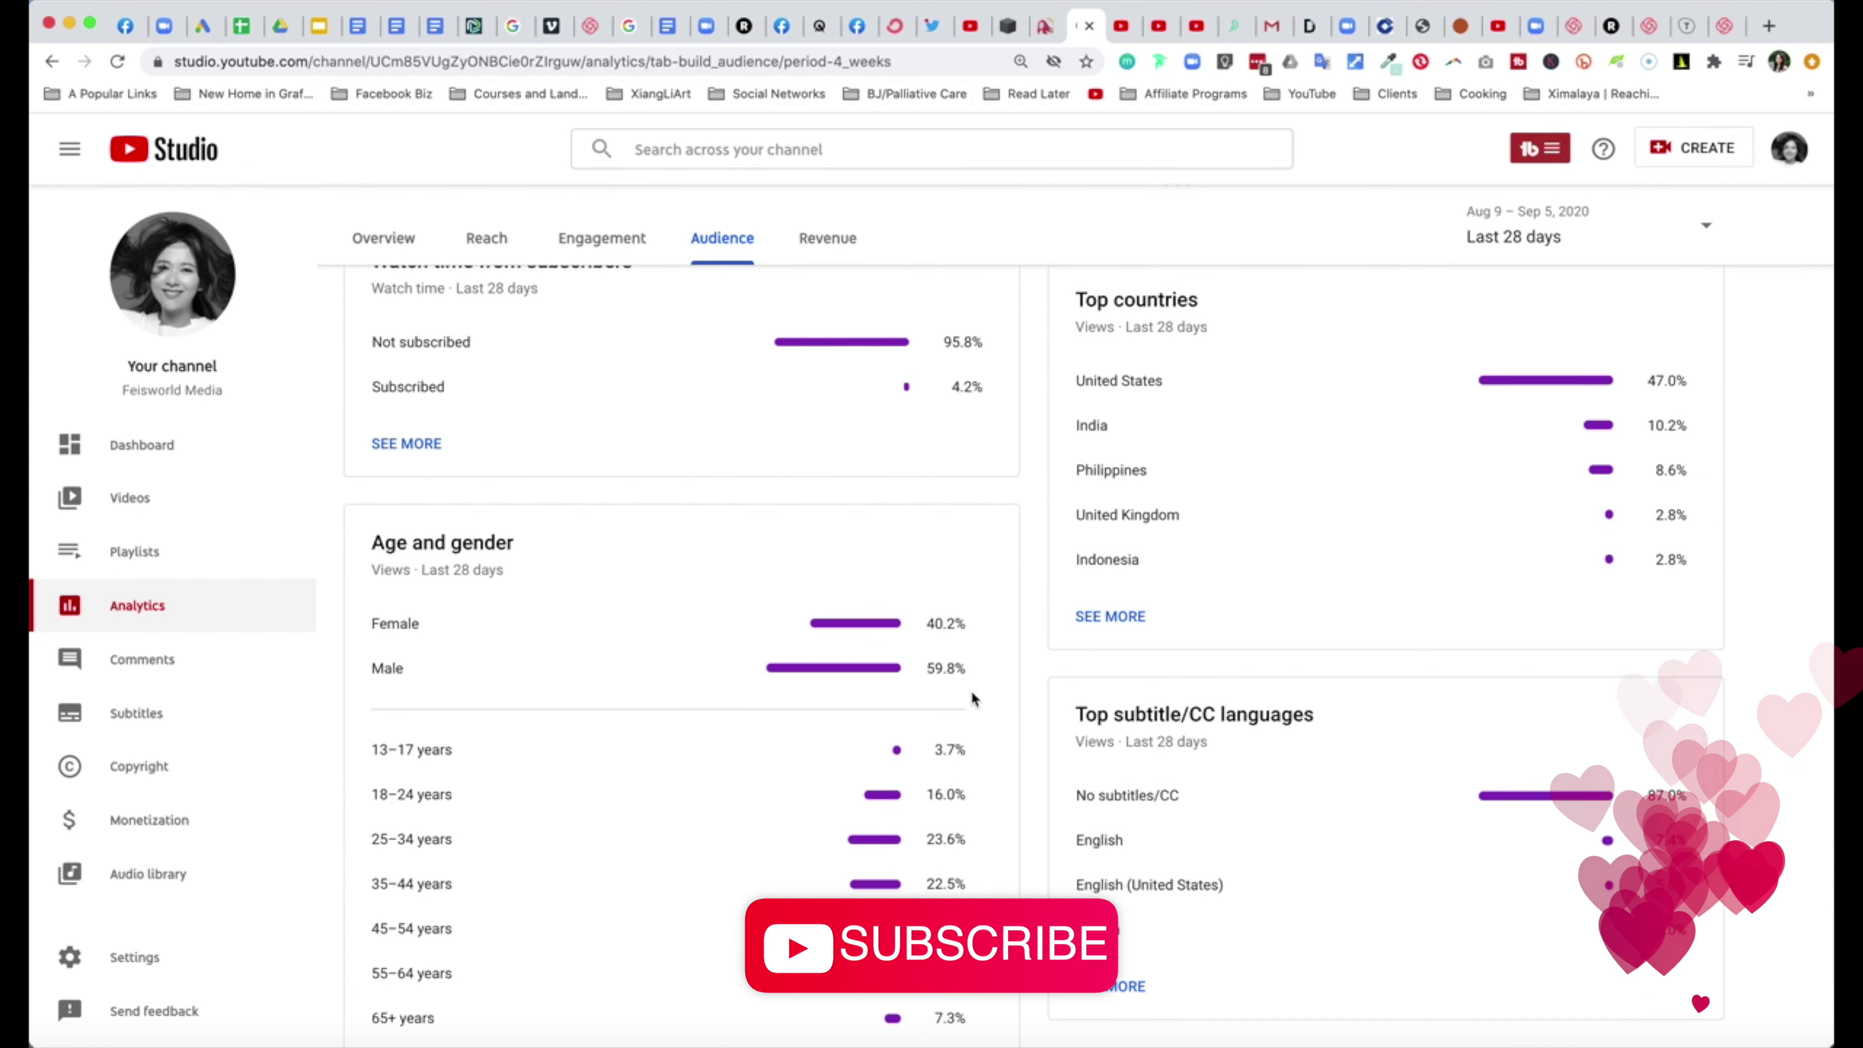
pyautogui.scroll(-2, 993, 930)
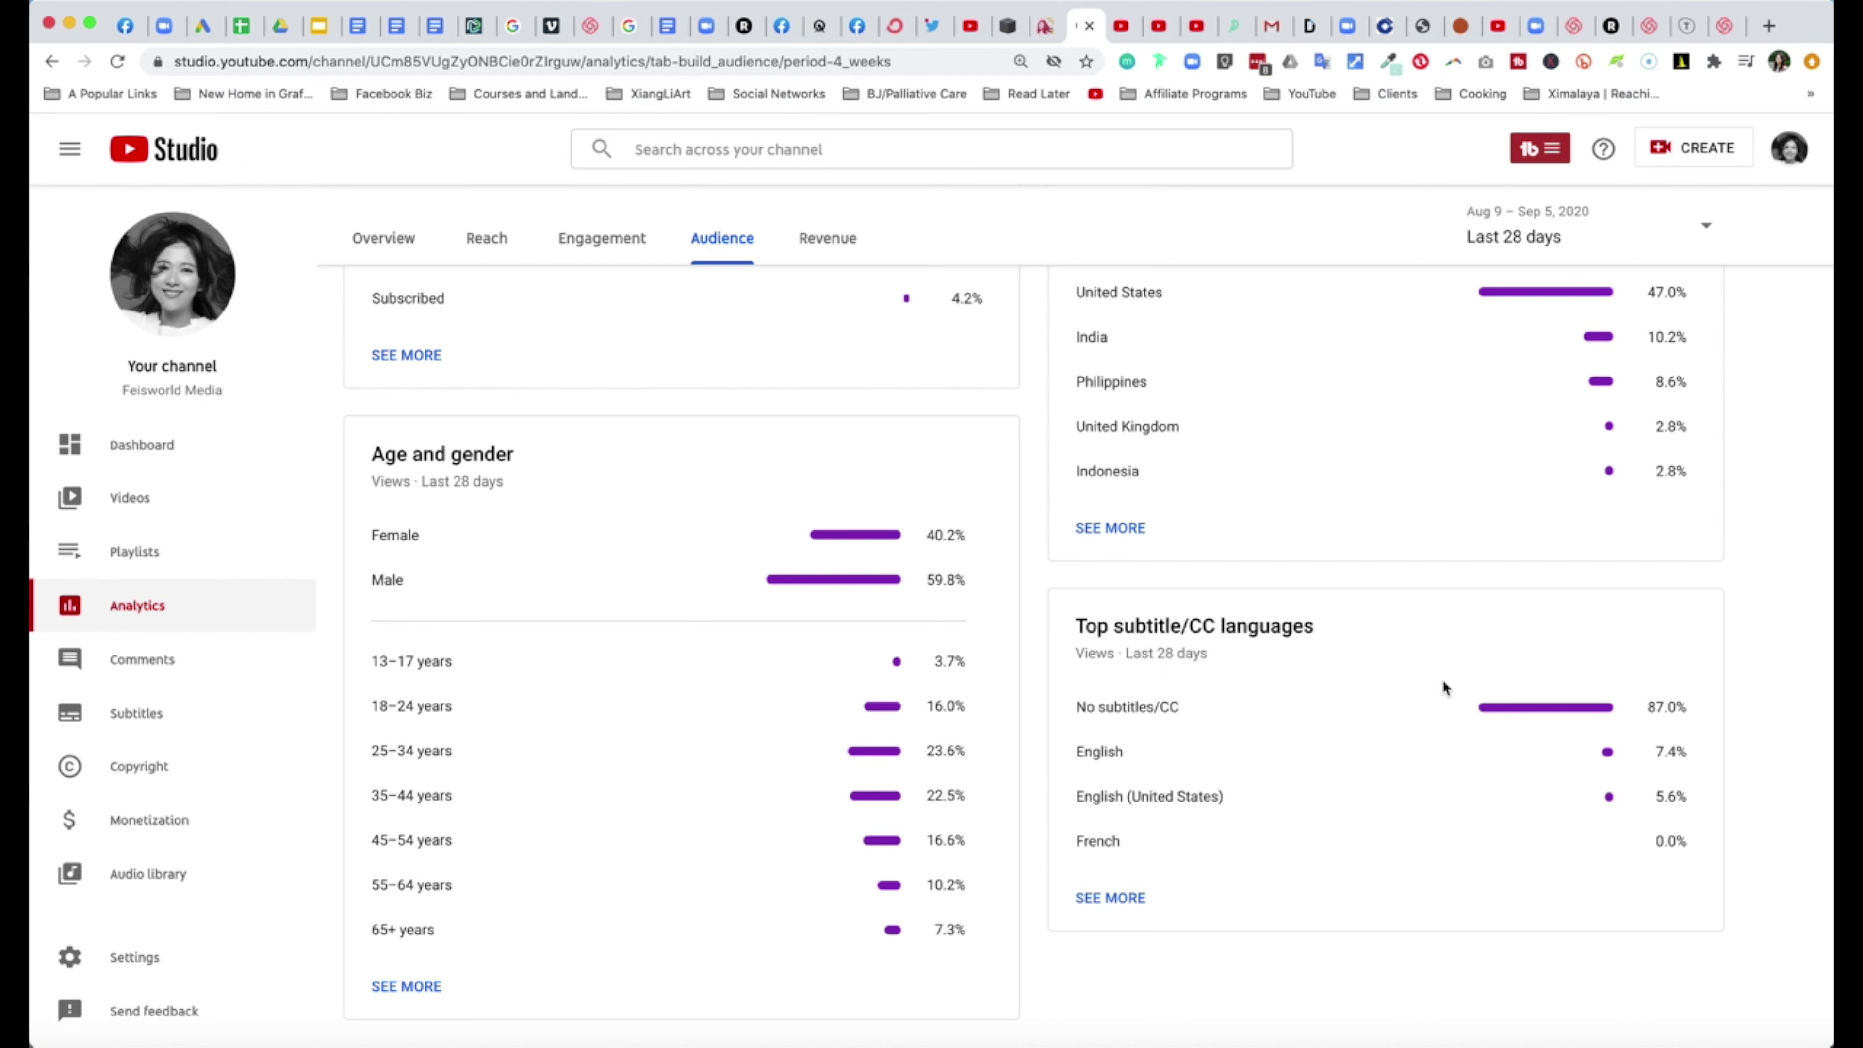
pyautogui.scroll(15, 1246, 734)
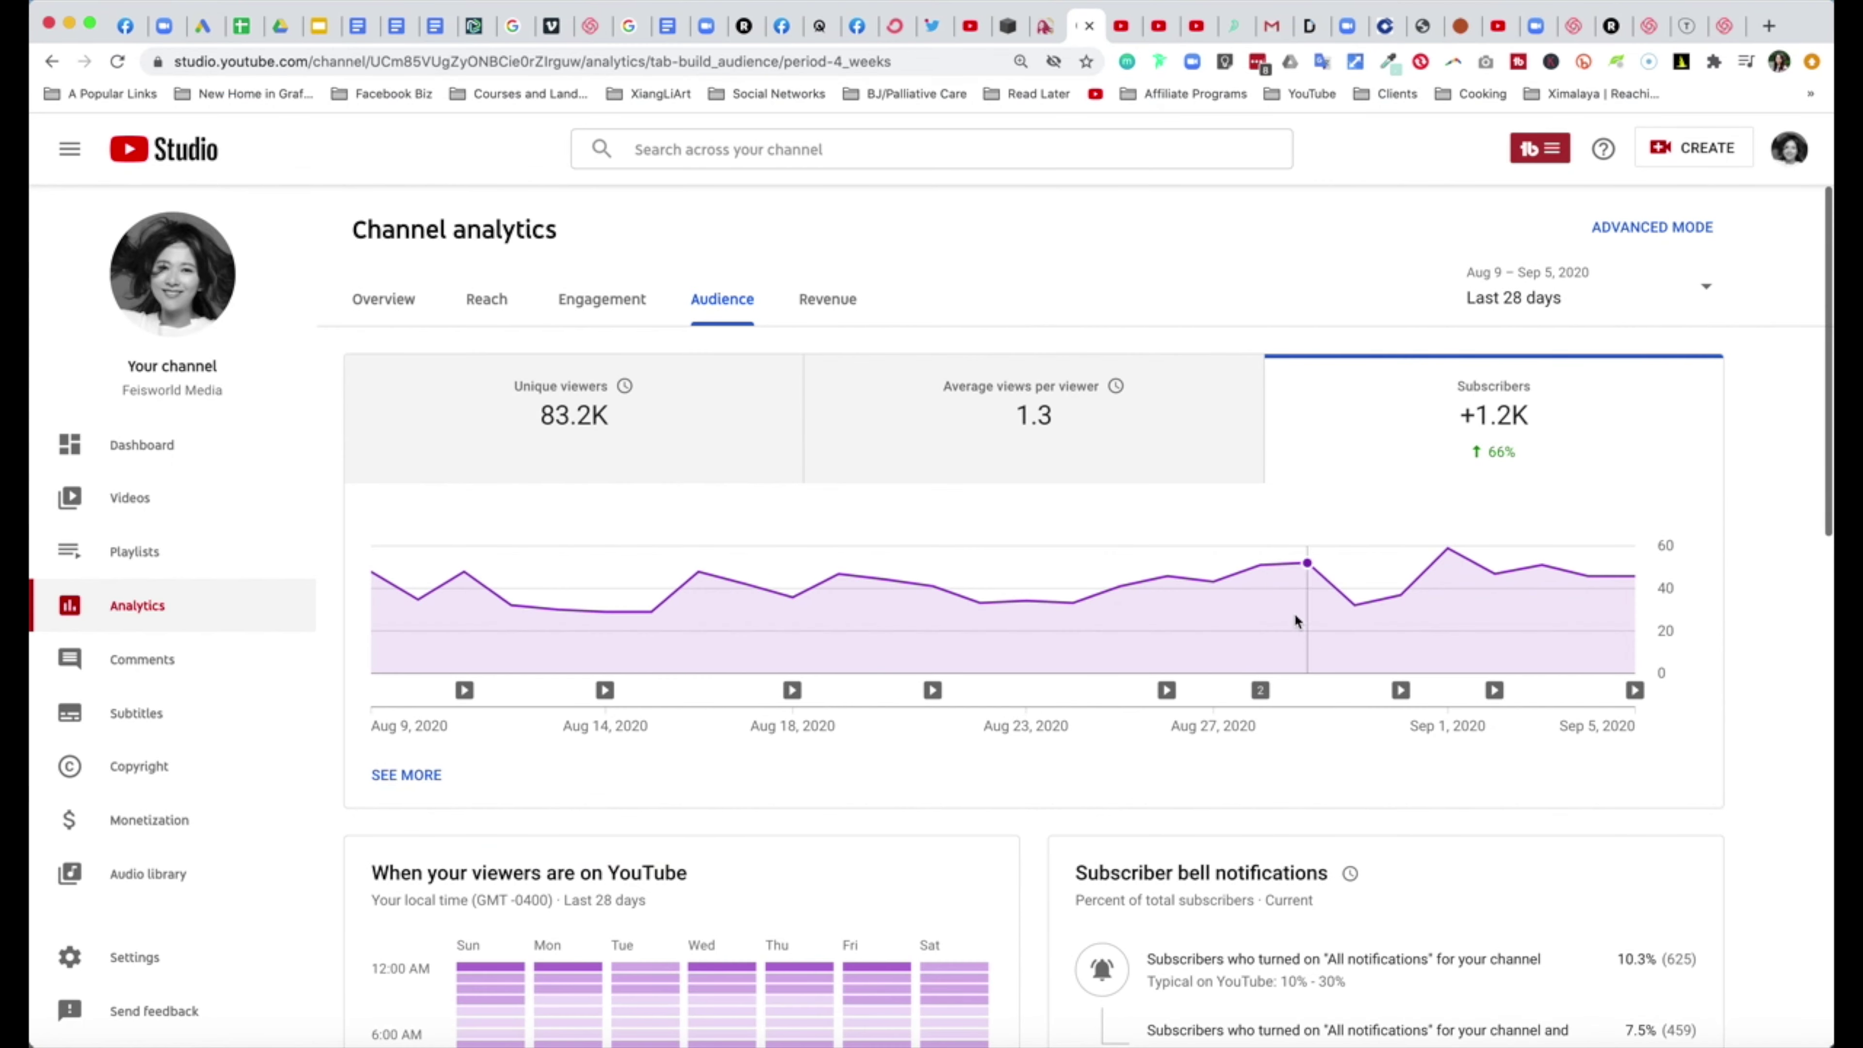
# Step: Switch to the Revenue tab showing $1,185.86 estimated revenue, $11.02 RPM and $22.29 playback-based CPM
pyautogui.click(828, 296)
pyautogui.scroll(-15, 1220, 557)
pyautogui.scroll(10, 1220, 556)
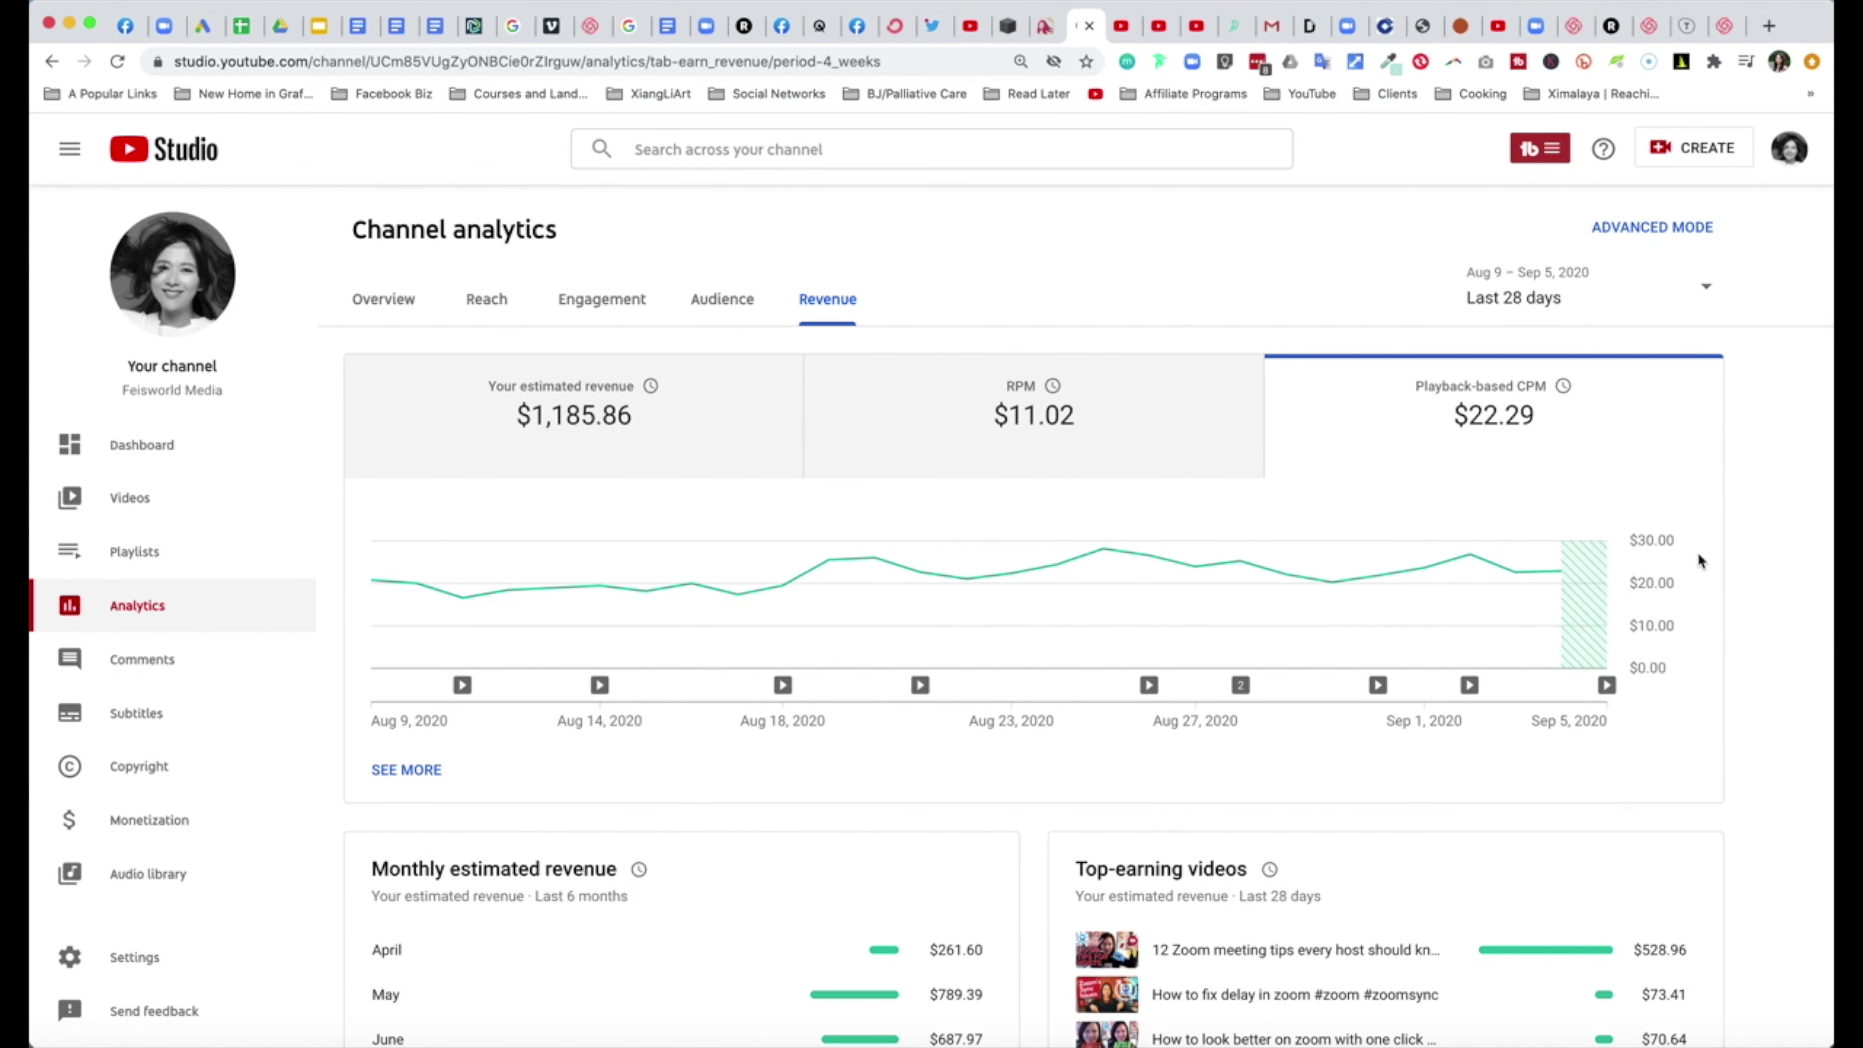